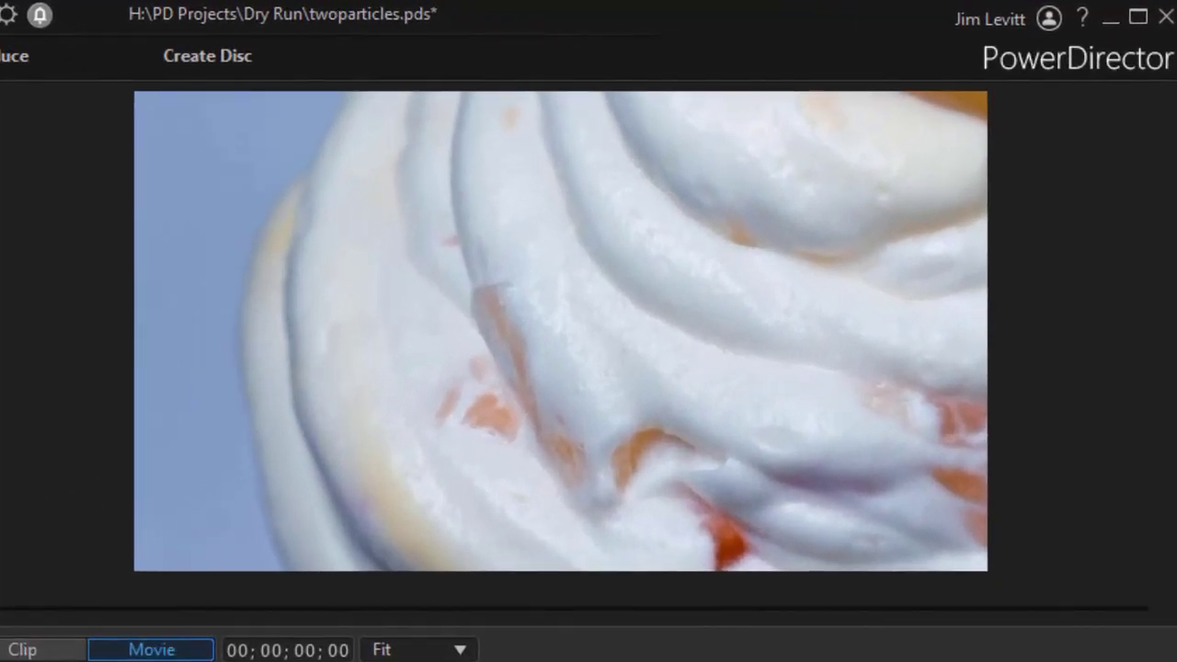
Play the project preview briefly, stop it, and show the Particle Room library
left_click(128, 599)
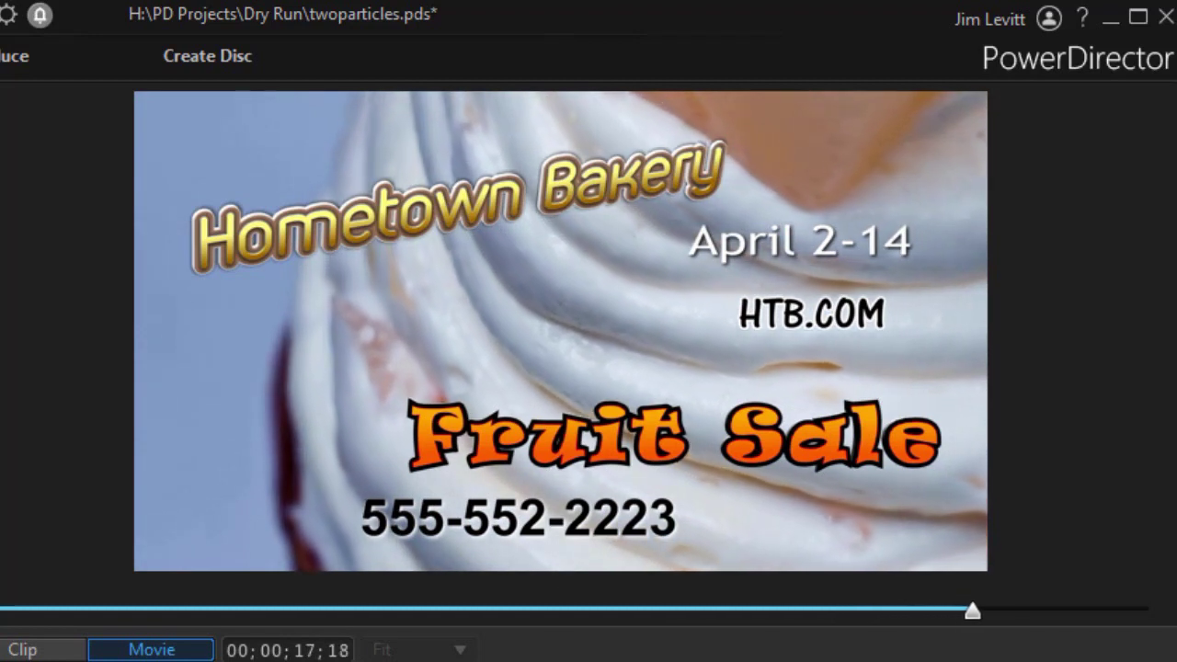
key("space")
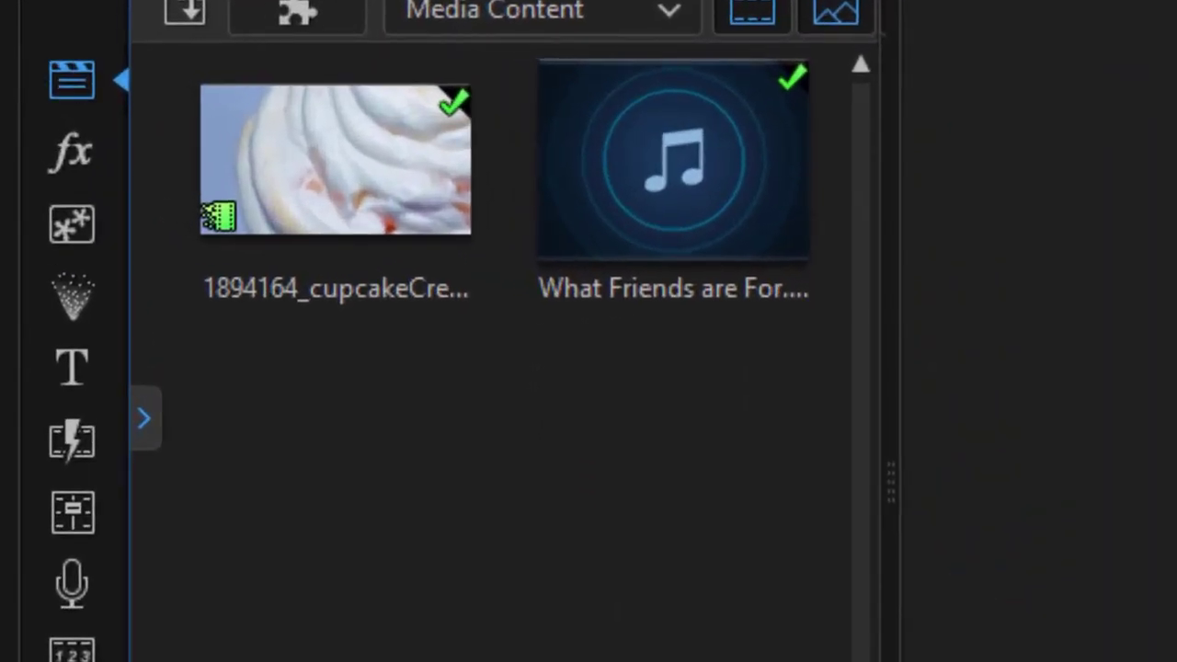
left_click(80, 322)
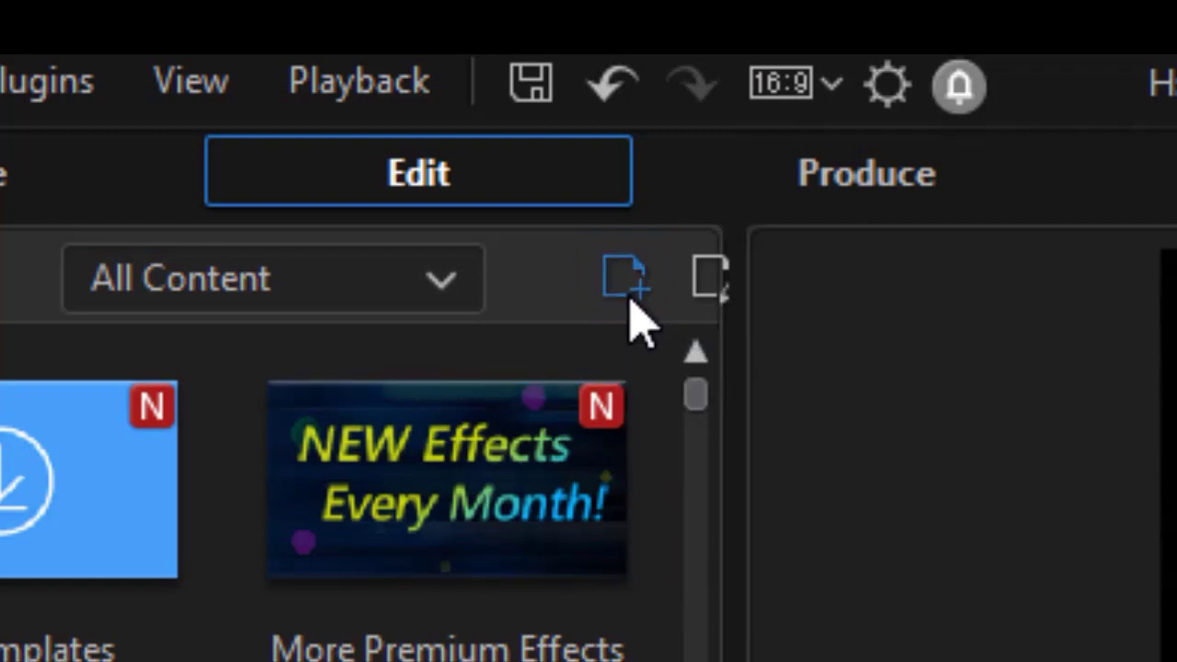
Create a new particle object that emits strawberry.png images
left_click(628, 293)
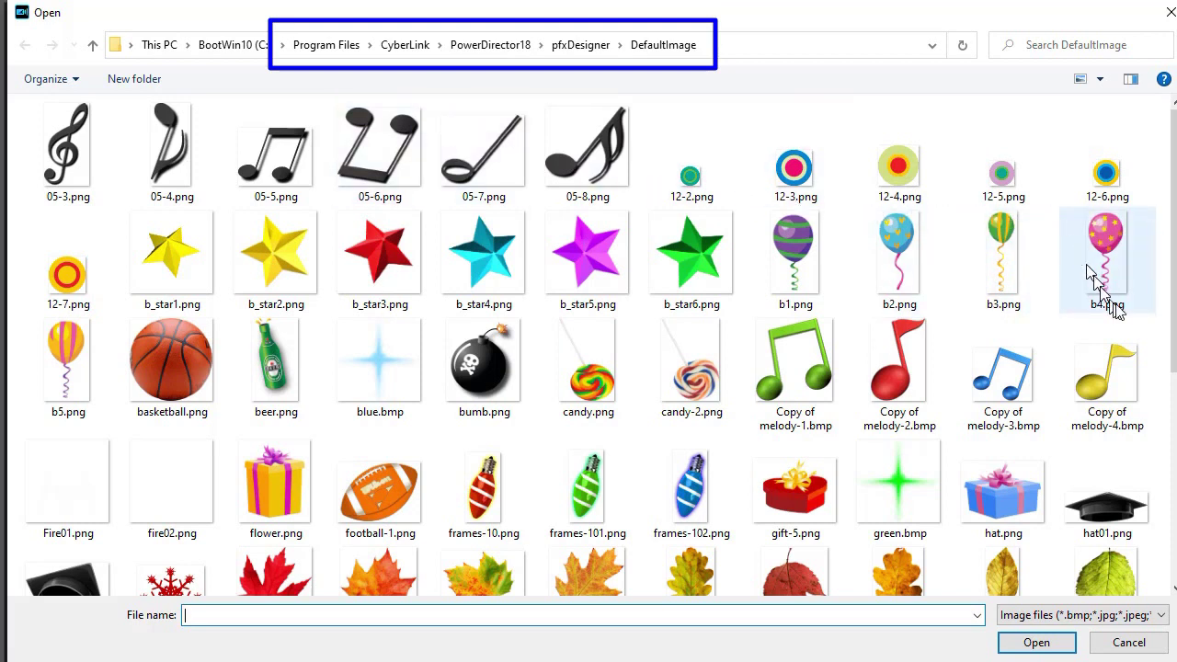
left_click_drag(1166, 358, 1148, 583)
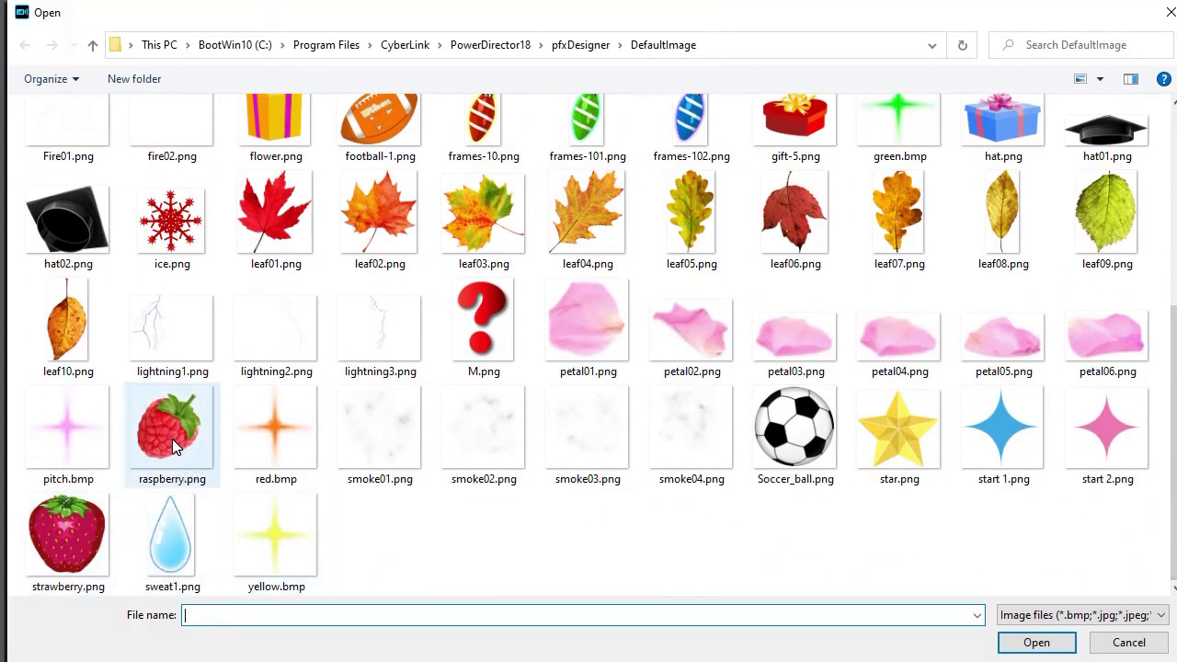
left_click(83, 532)
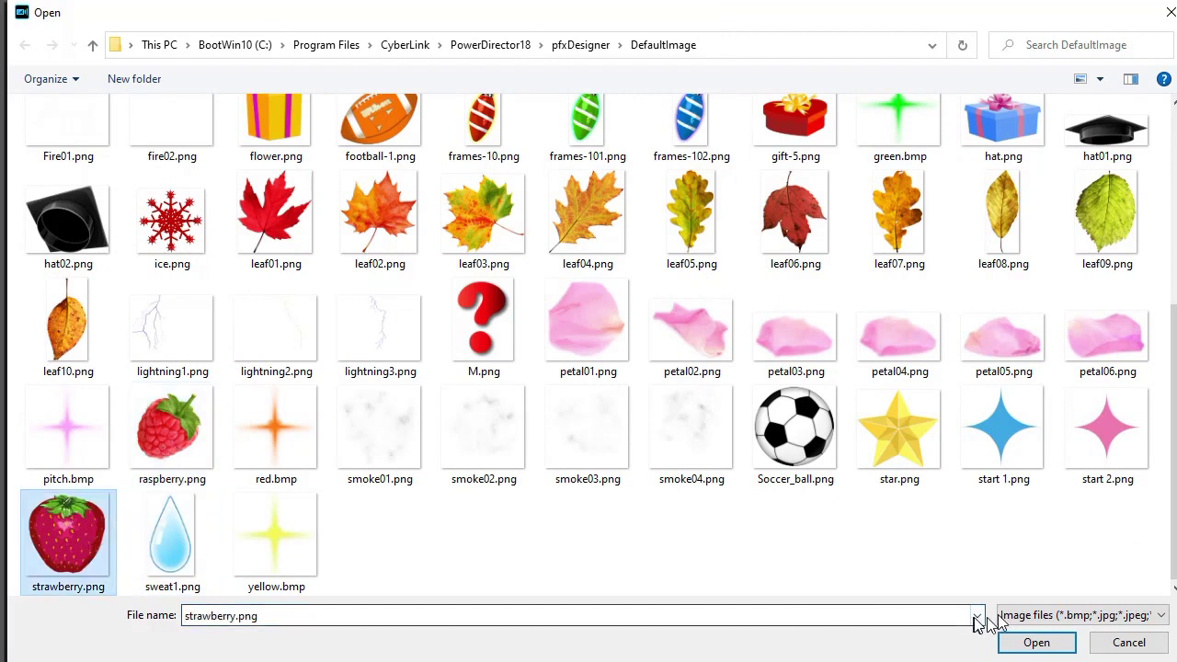
left_click(1037, 644)
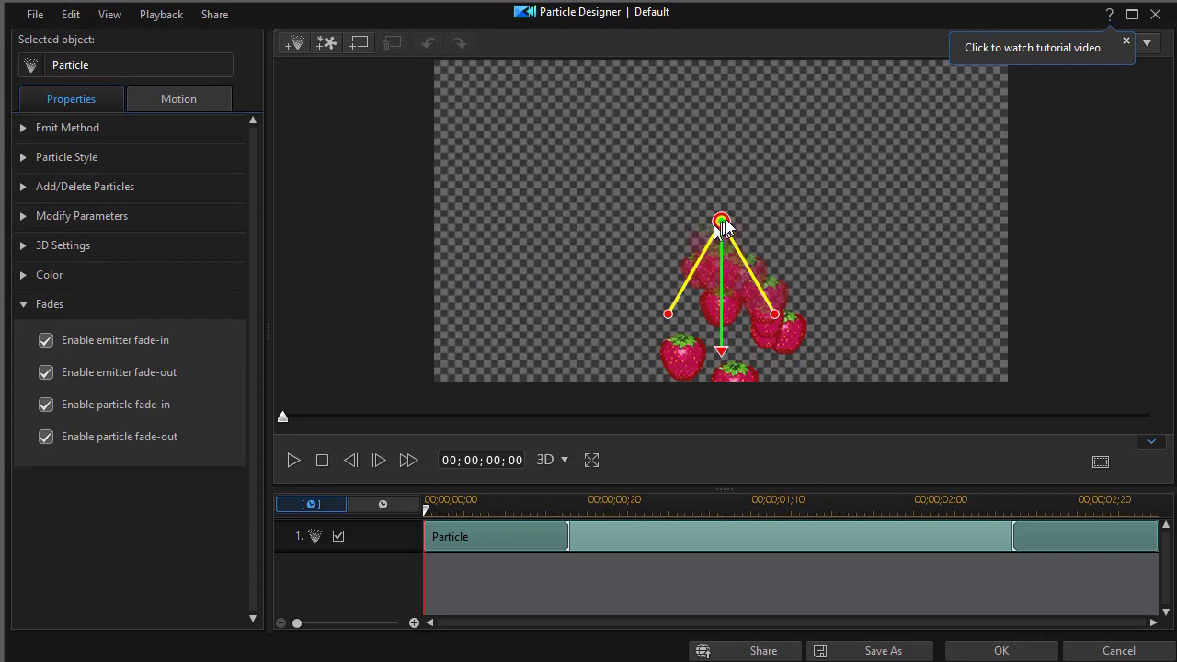
Place the strawberry emitter at the lower-left edge, aimed right with a narrow spread
left_click_drag(721, 219, 521, 178)
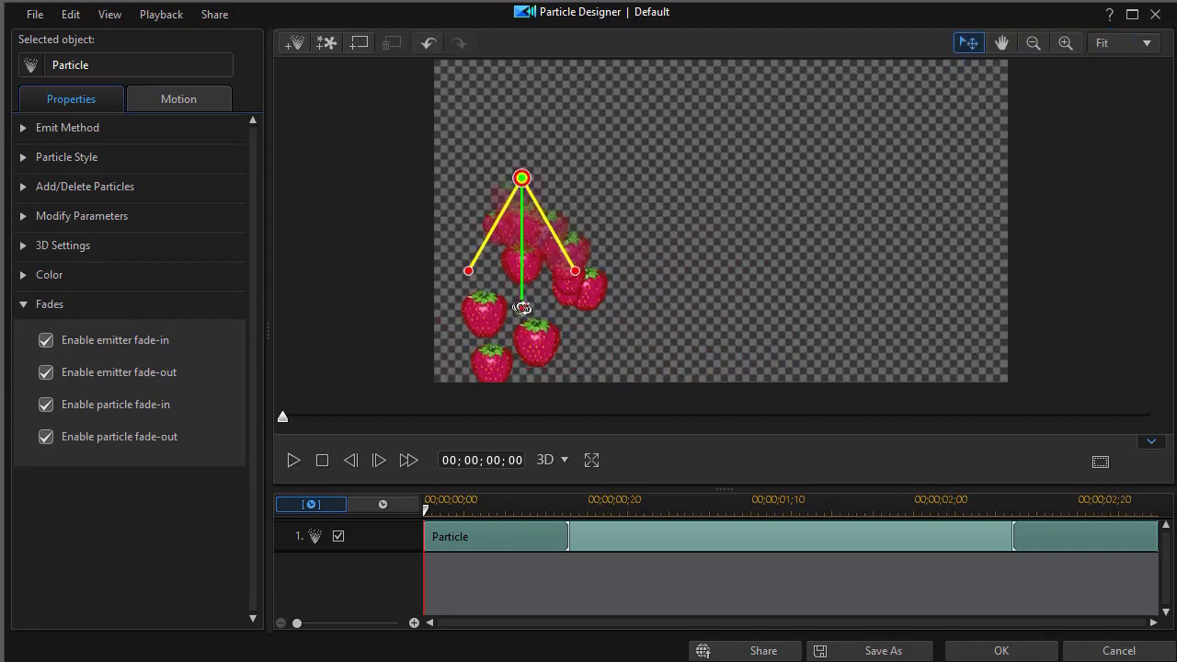
left_click_drag(522, 308, 631, 177)
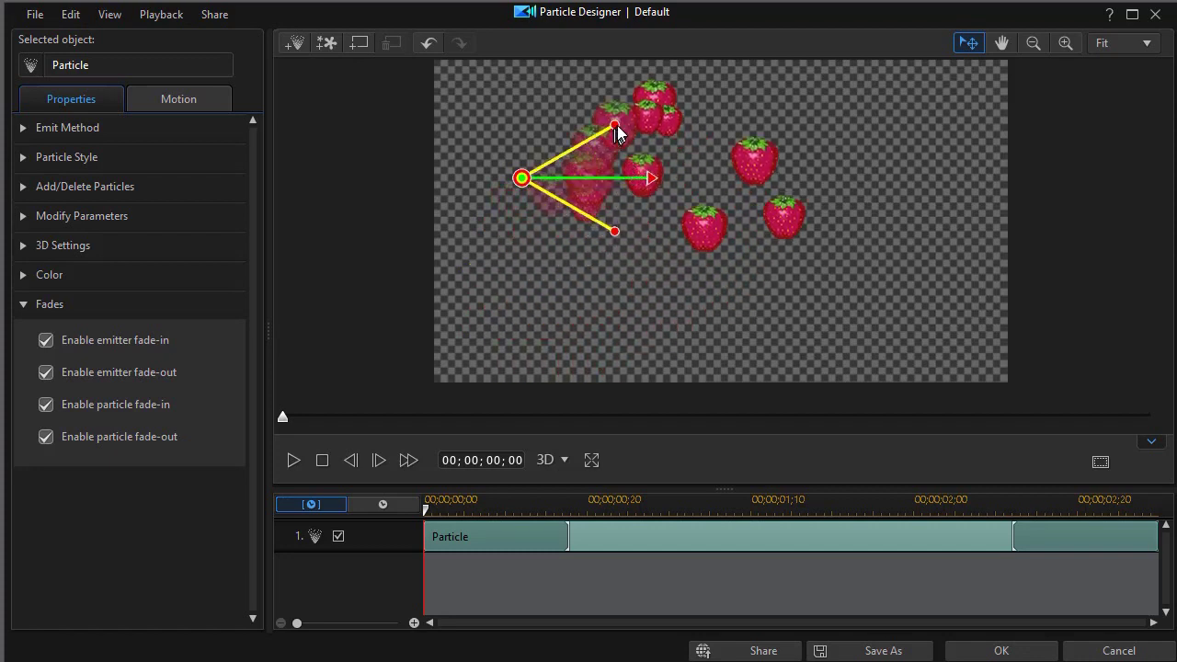
left_click_drag(614, 125, 625, 150)
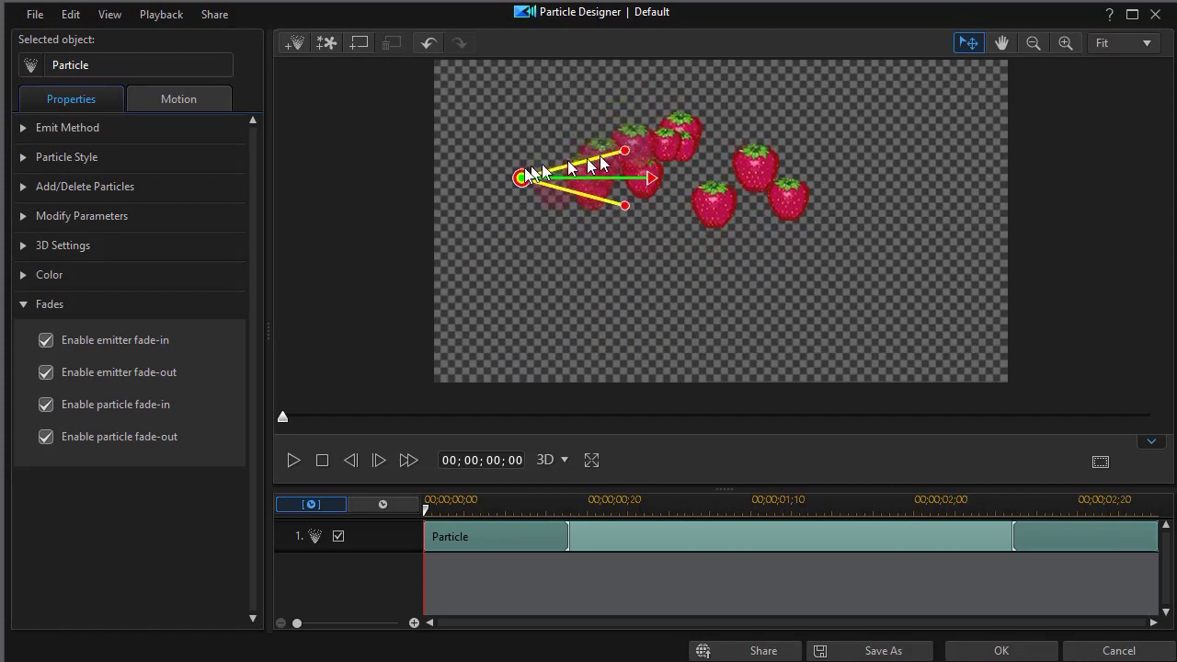
left_click_drag(521, 178, 423, 308)
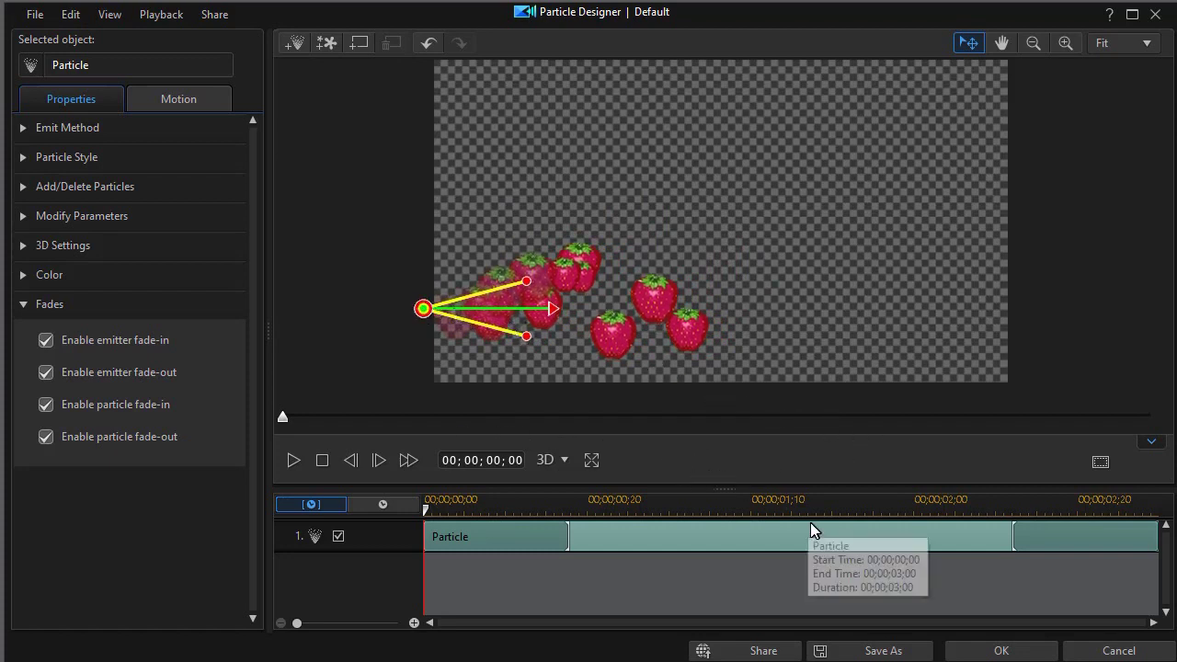
Save the particle design as a template named 'test'
left_click(1001, 651)
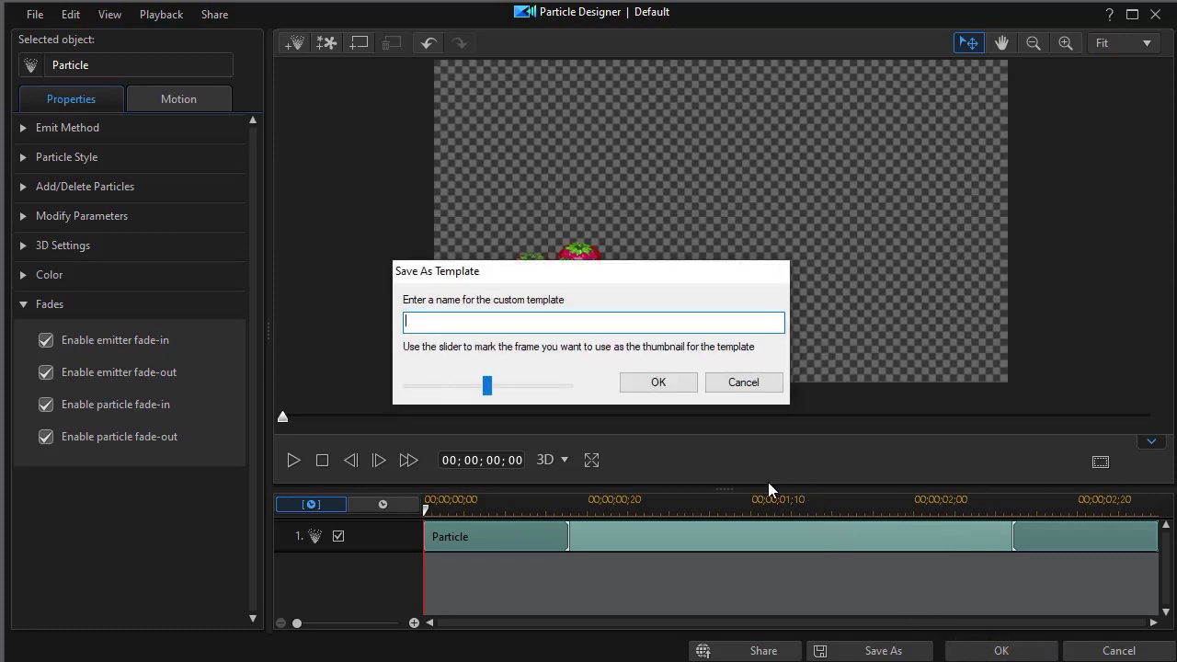
type("test")
key("Return")
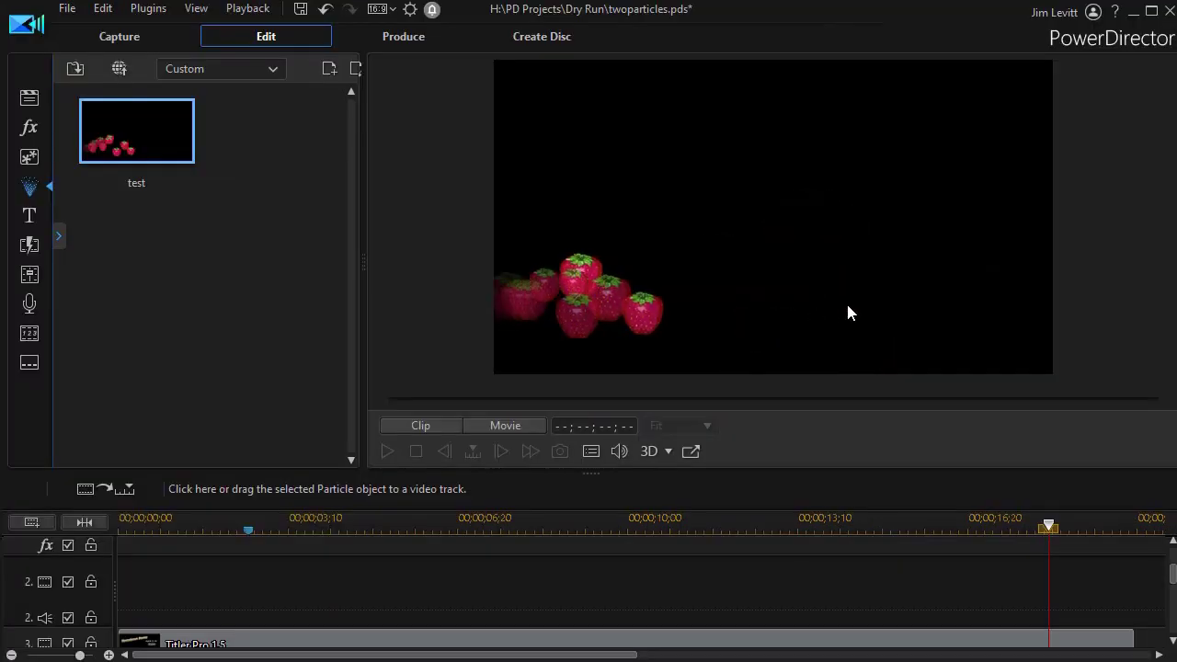
Put the test particle on track 2, stretch it across the ad, preview, then shift it later
left_click_drag(157, 127, 106, 583)
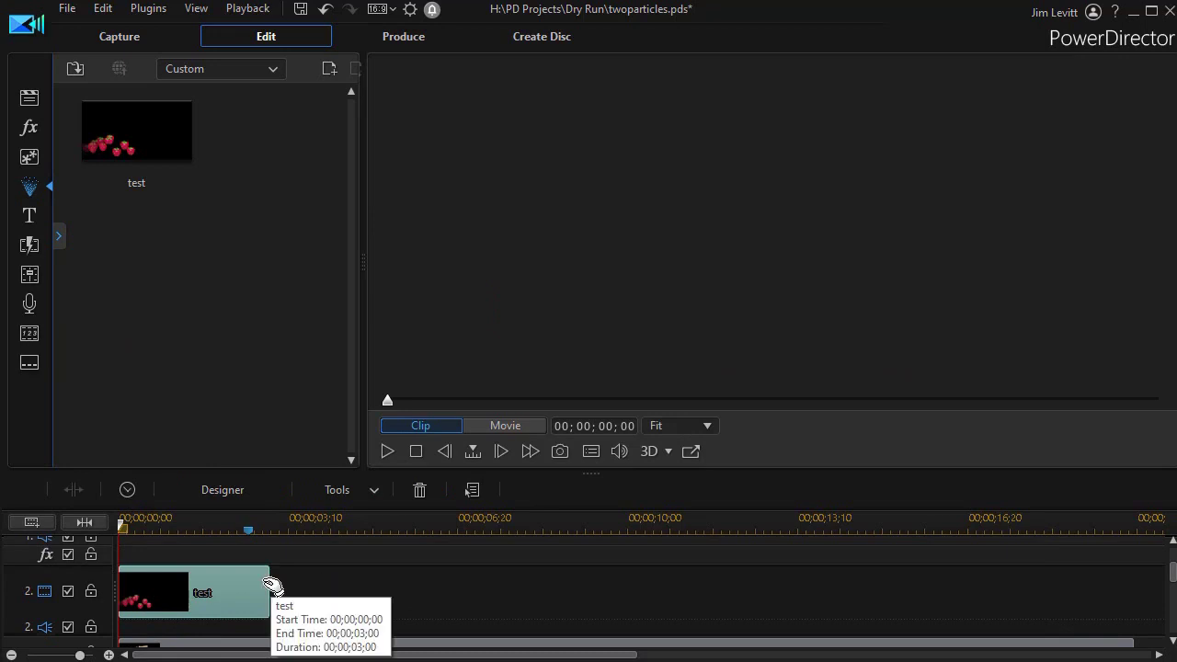
left_click_drag(270, 593, 1098, 597)
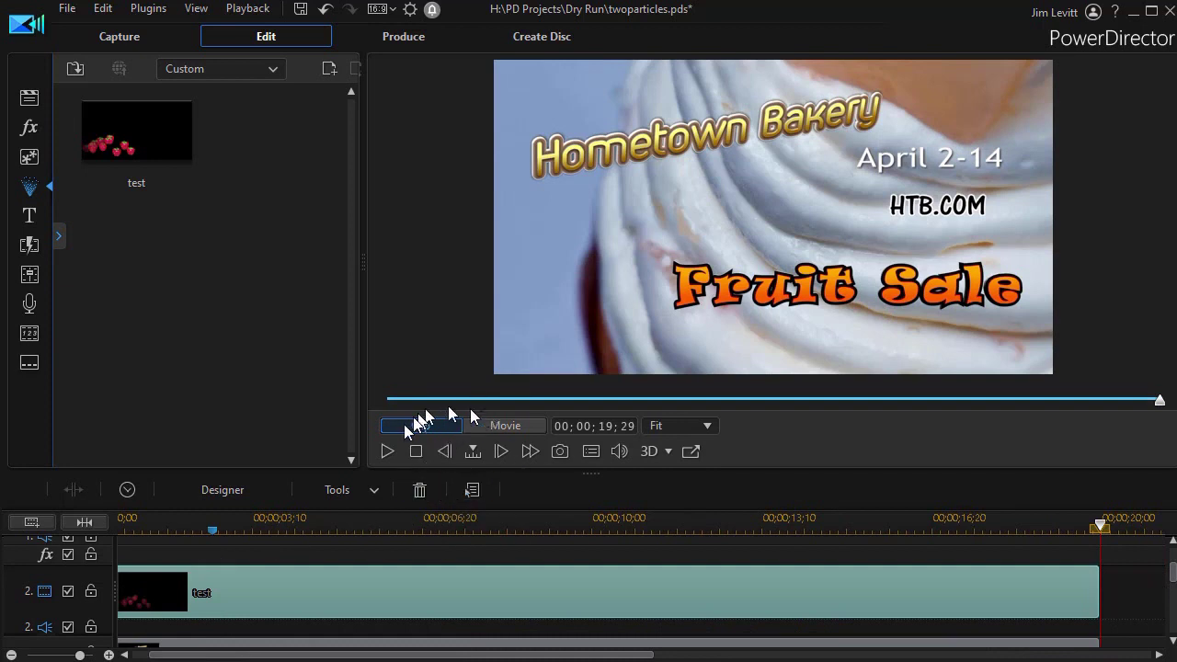
left_click(387, 451)
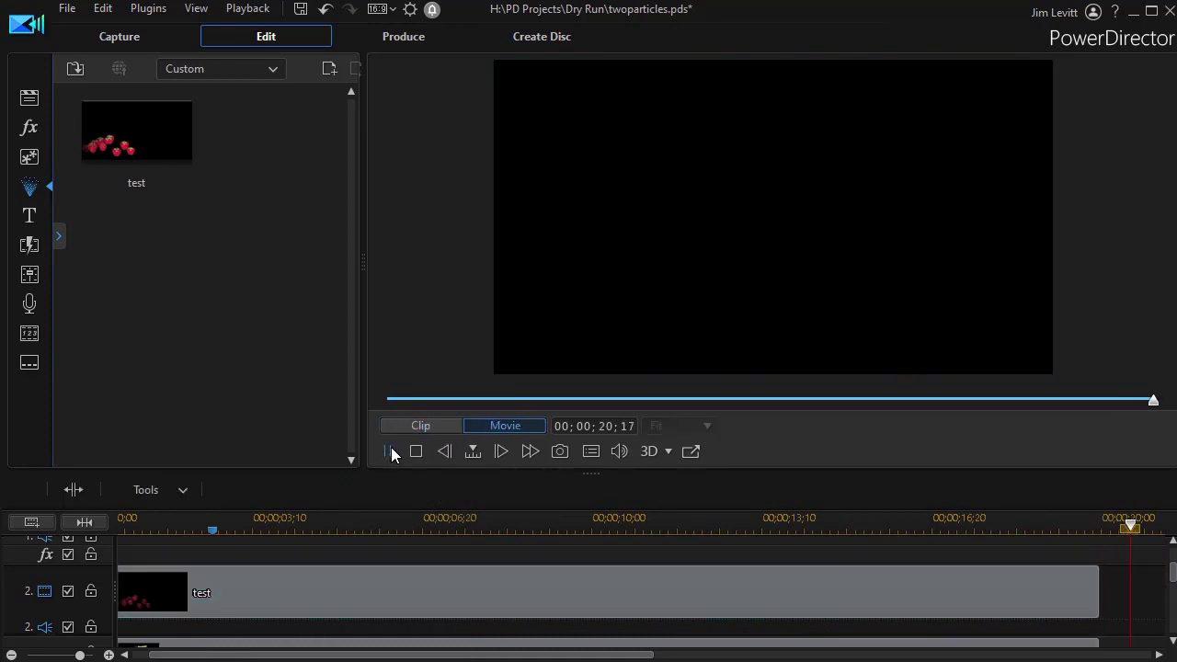
left_click(387, 450)
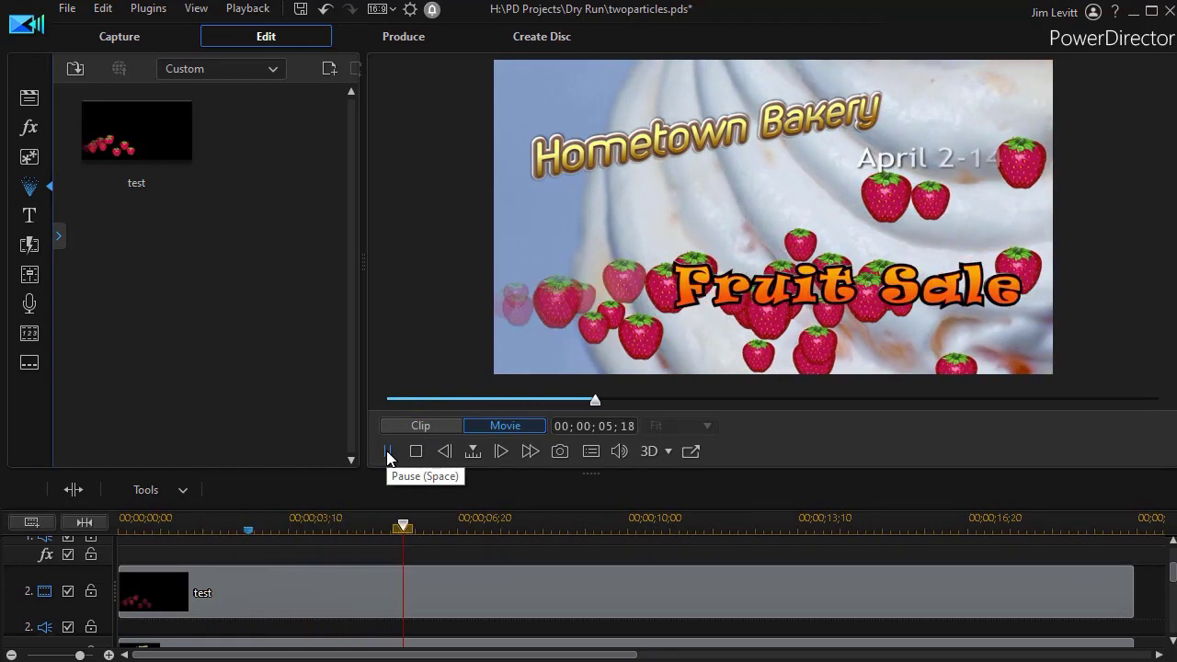
left_click(387, 450)
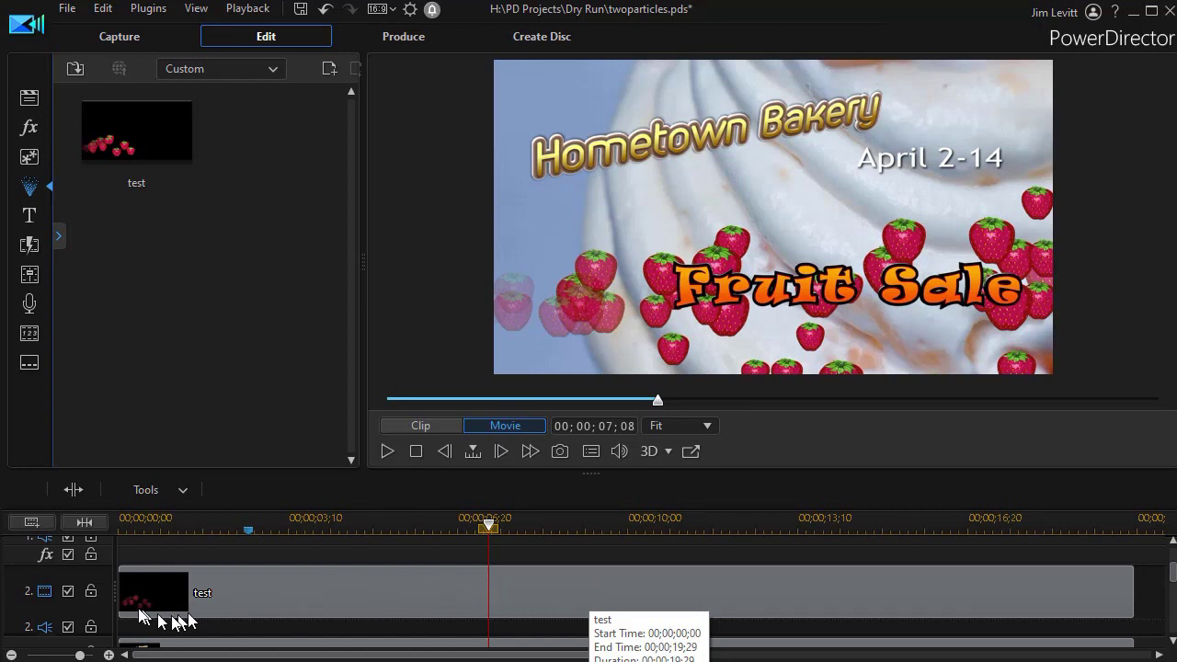
left_click_drag(125, 598, 234, 600)
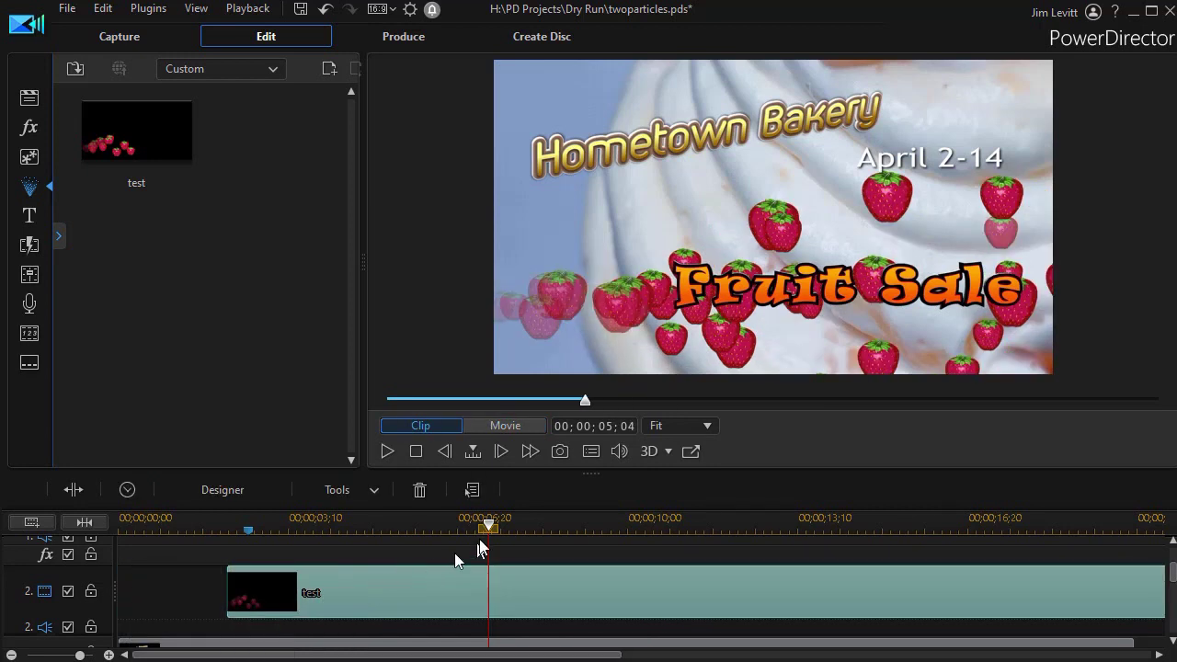
Reopen the test strawberry clip, now starting at 00;00;02;04, in Particle Designer
double_click(425, 592)
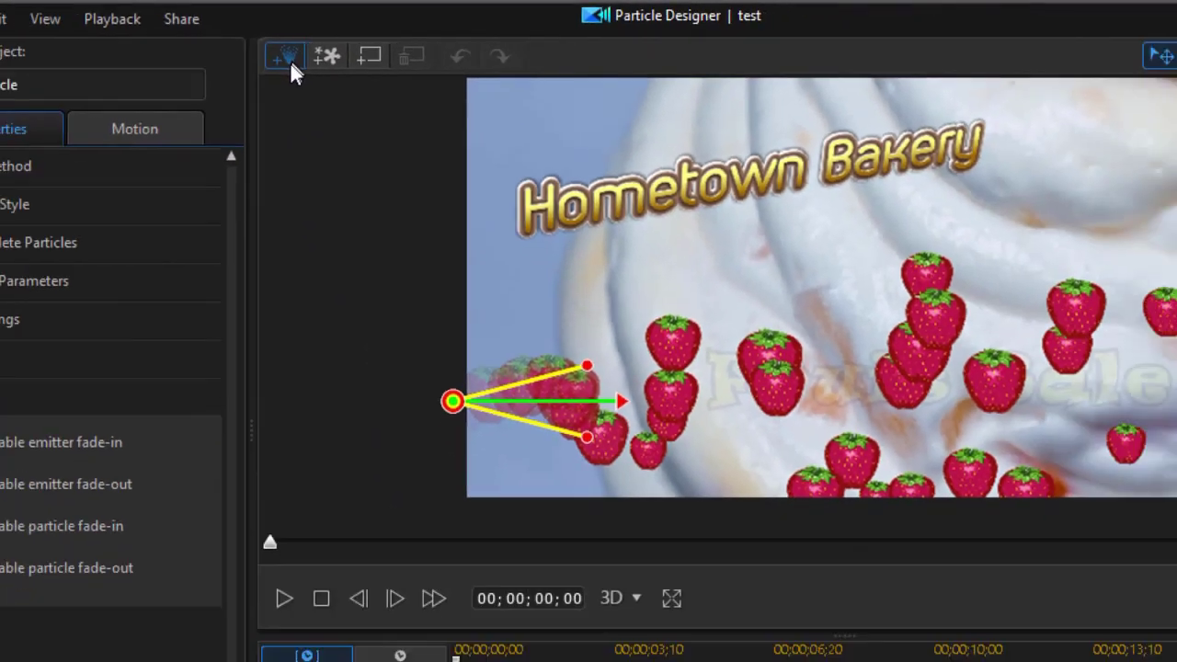
Add a second particle object, Particle1, using the raspberry.png image
left_click(262, 105)
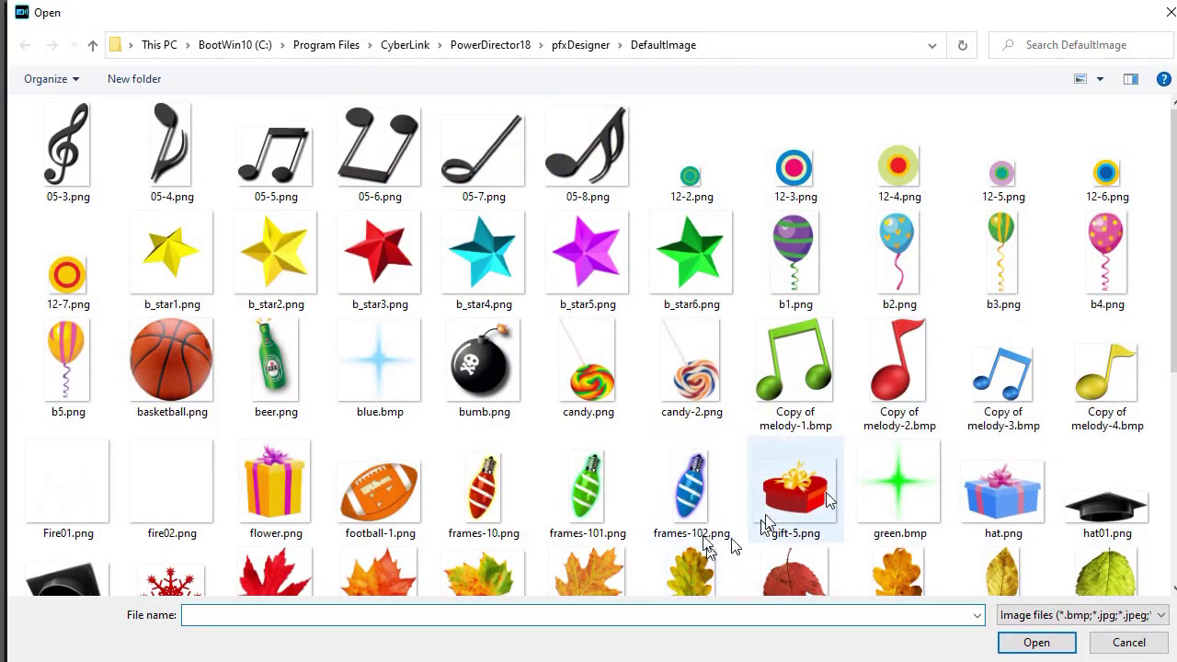
scroll(1135, 384, "down", 5)
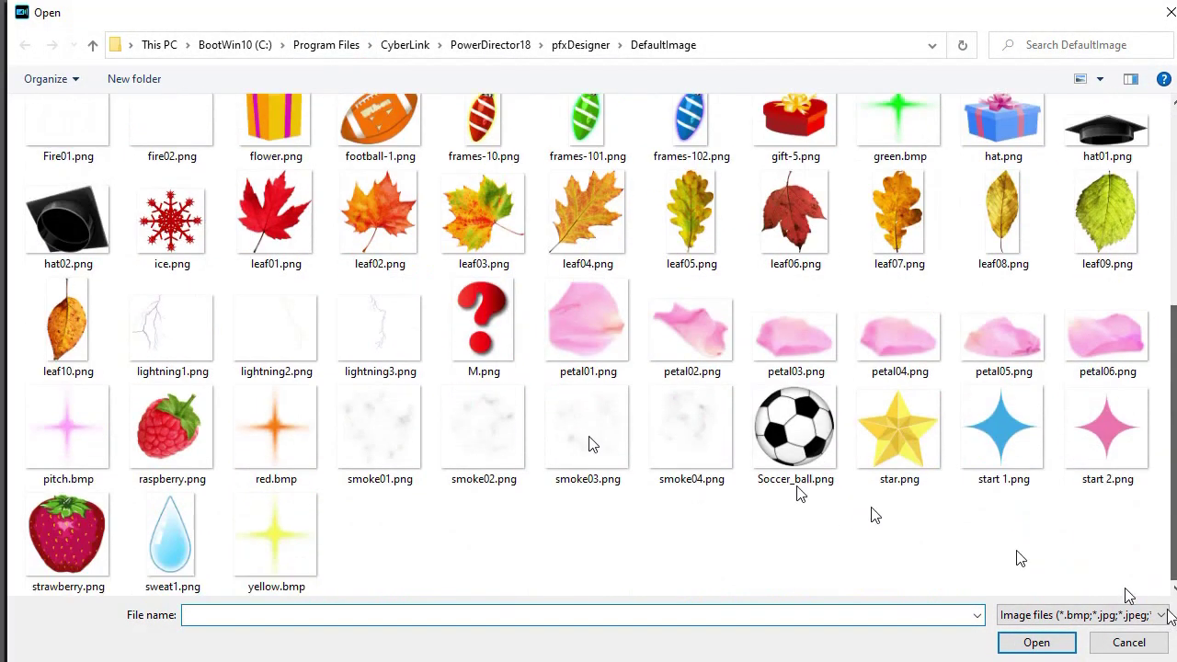
double_click(183, 438)
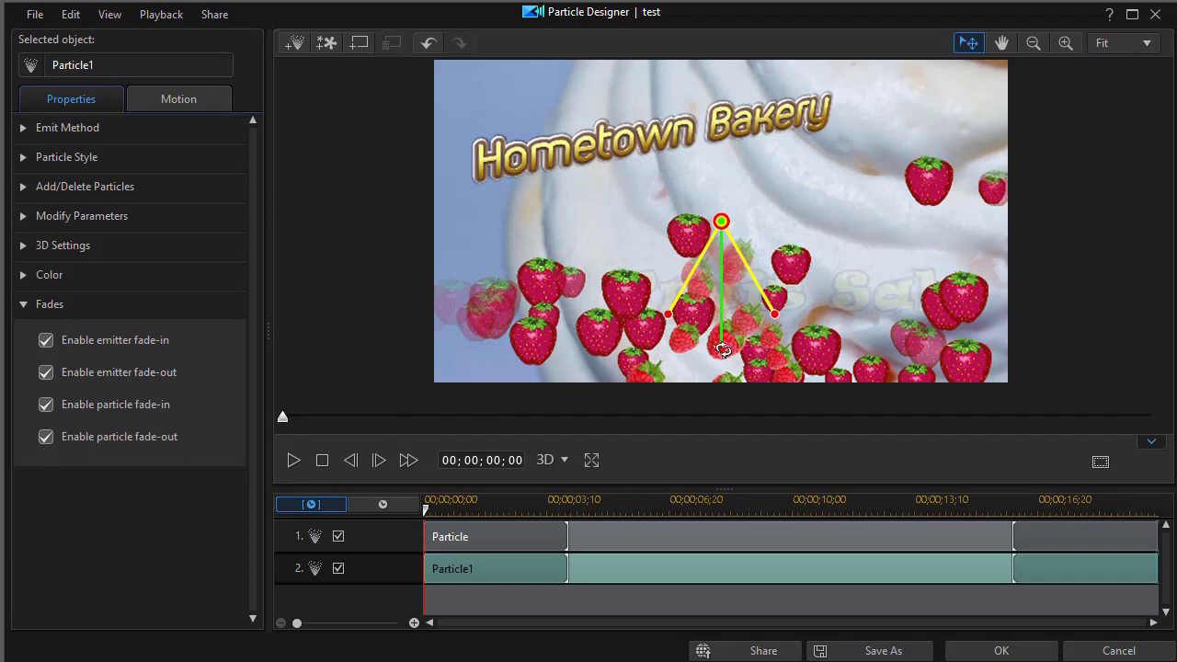
Aim the raspberry emitter rightward, move it to the left edge, and narrow its cone
mouse_move(722, 350)
left_mouse_down()
mouse_move(817, 270)
mouse_move(821, 221)
left_mouse_up()
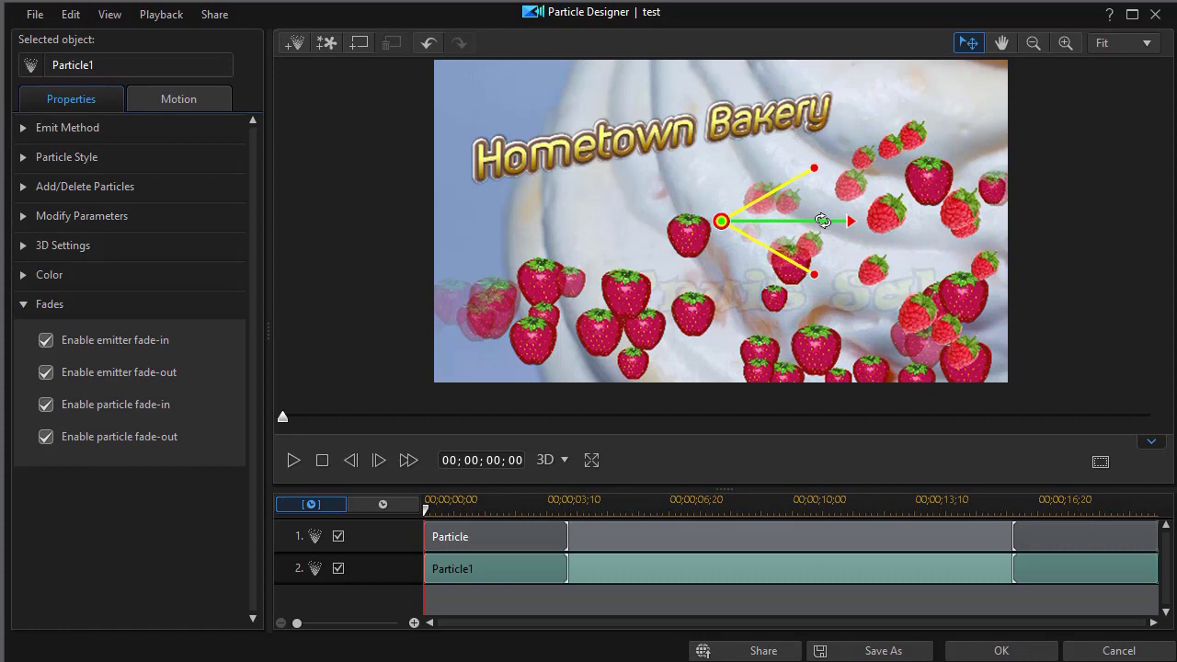
left_click_drag(721, 220, 422, 311)
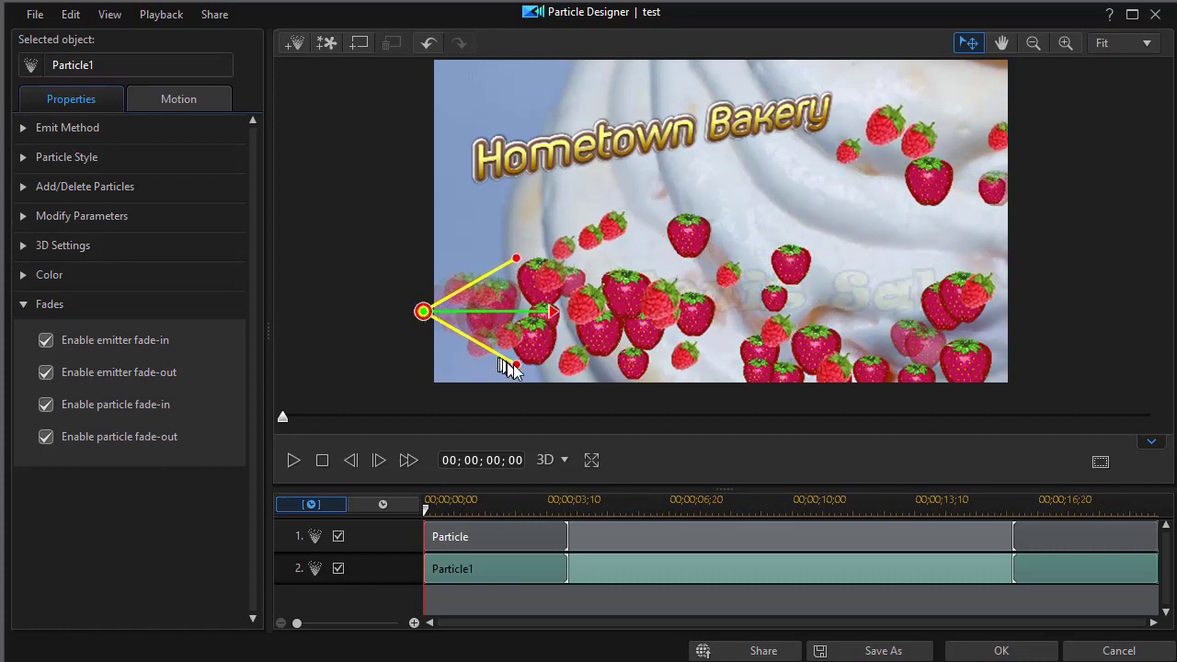
left_click_drag(518, 364, 520, 354)
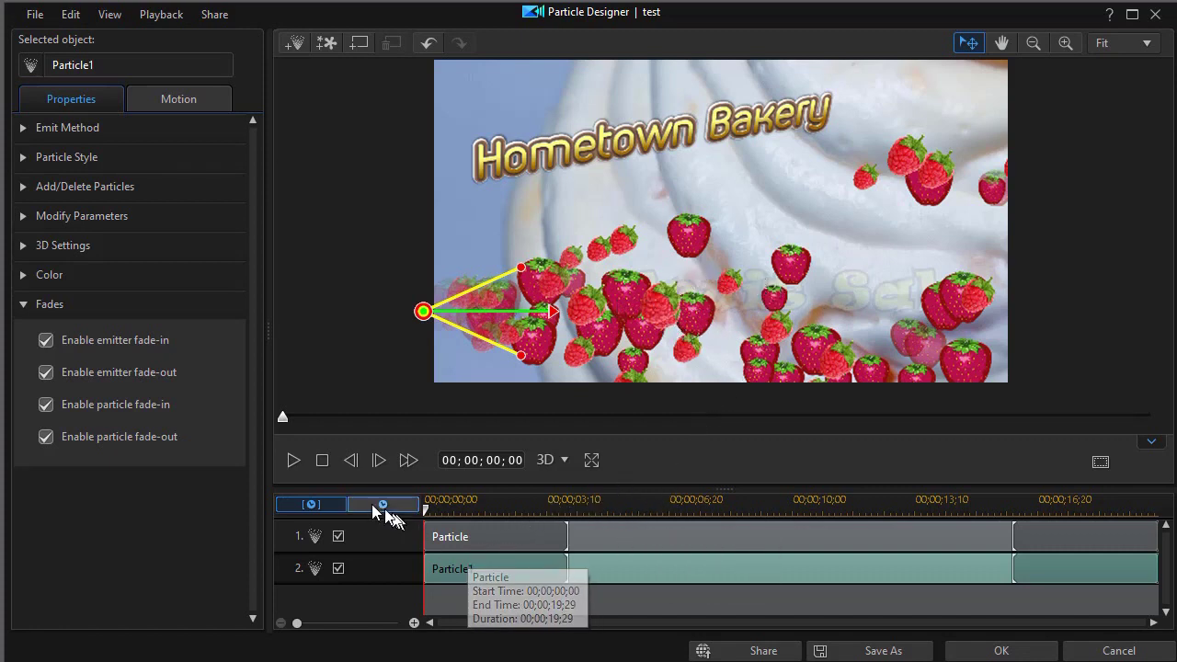
left_click(293, 461)
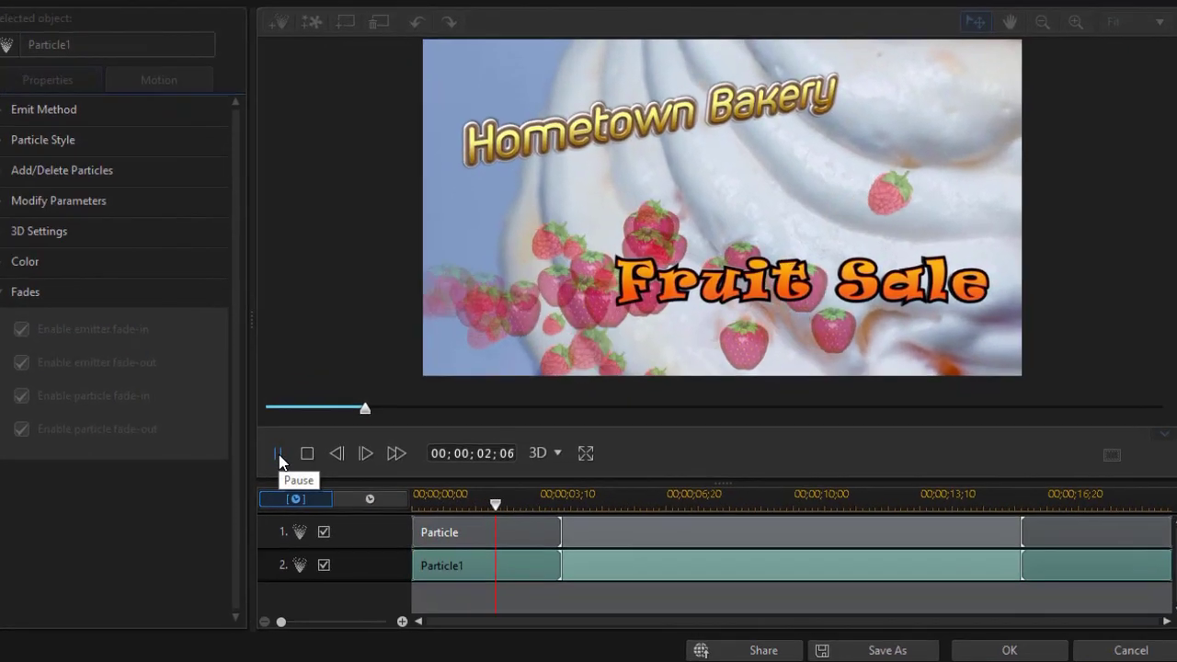
left_click(294, 460)
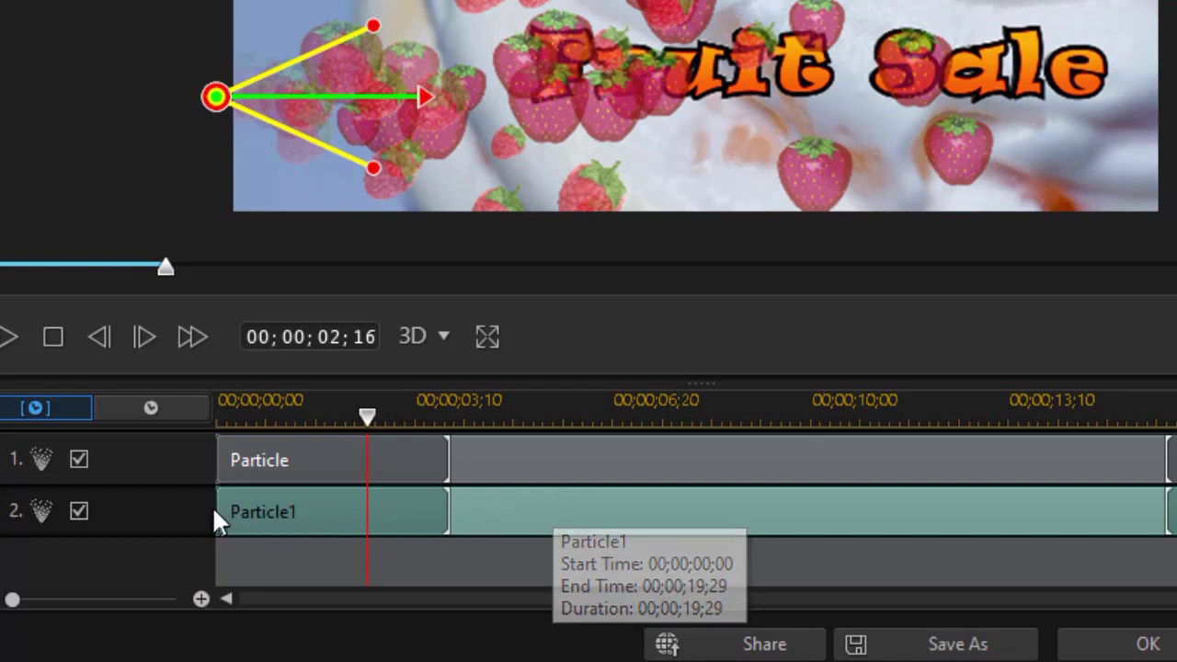
Delay Particle1 to start near nine seconds and end the strawberry Particle clip around ten seconds
left_click_drag(220, 511, 772, 522)
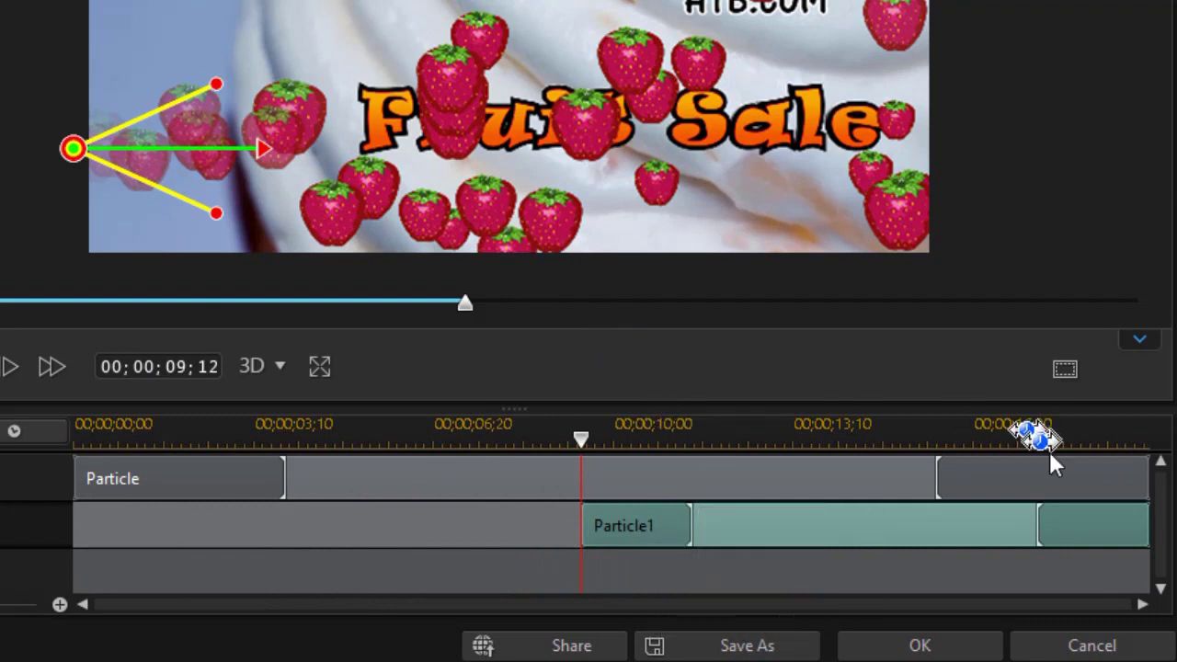
left_click_drag(1145, 473, 690, 501)
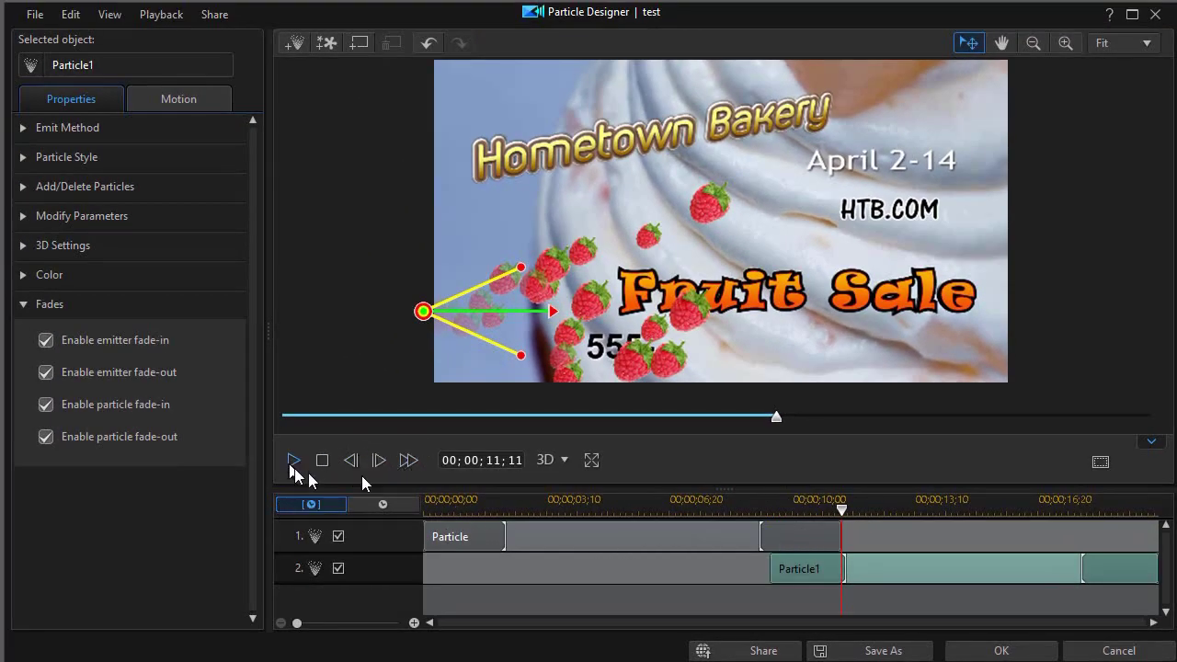
left_click_drag(777, 423, 533, 425)
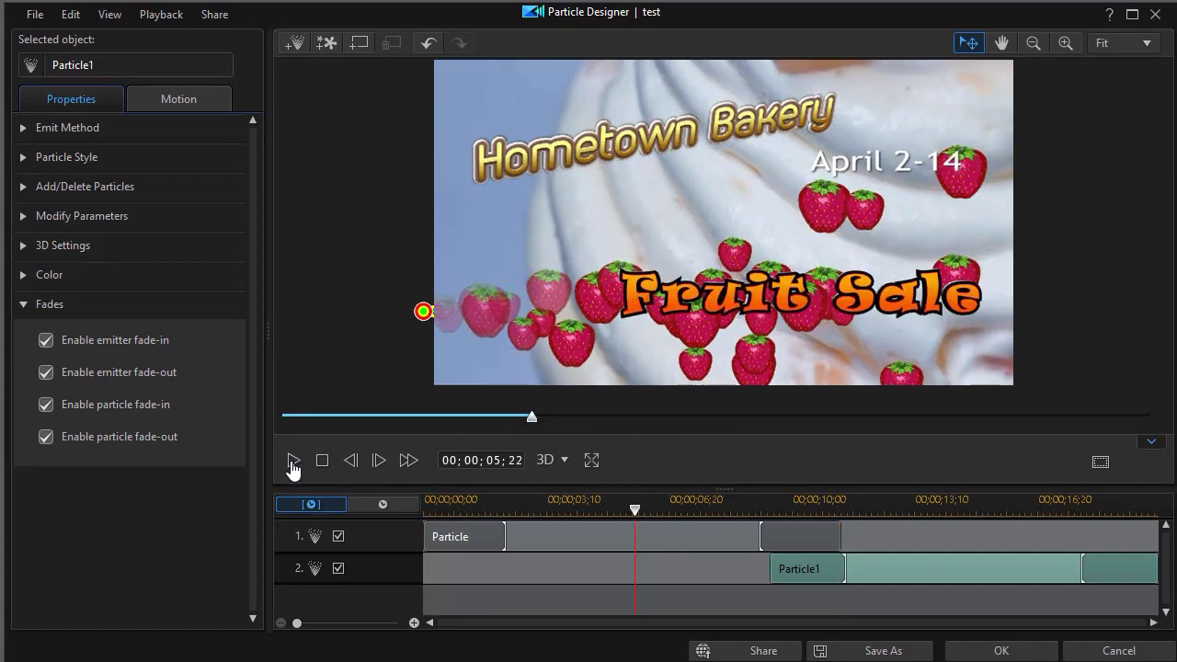
left_click(292, 460)
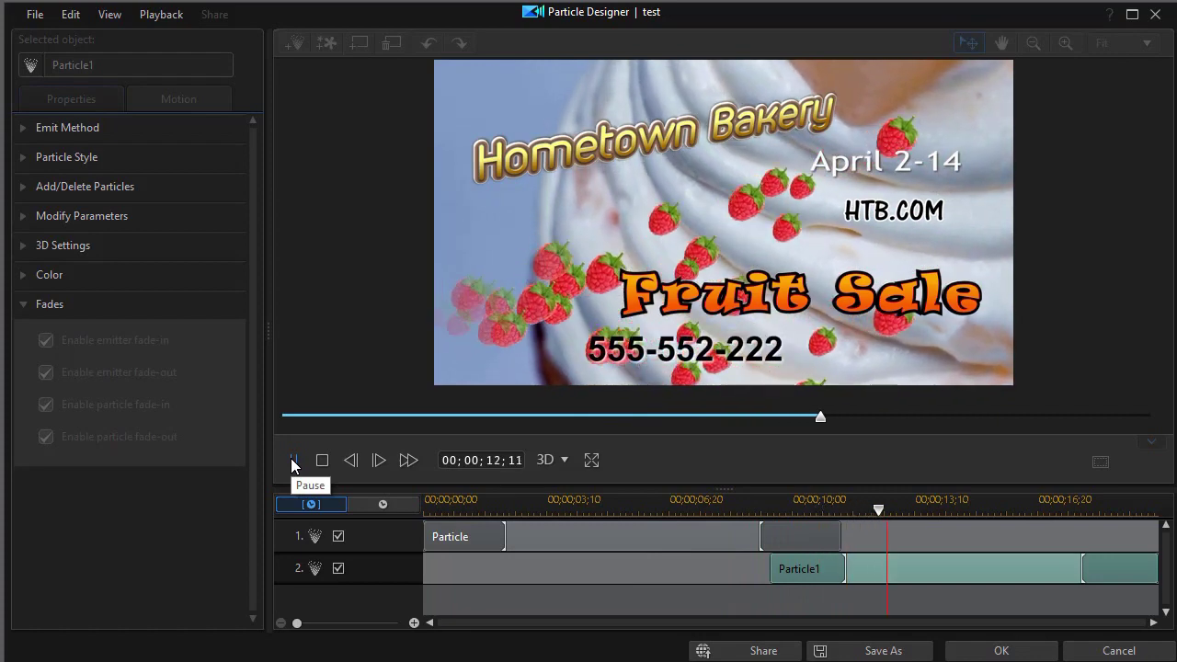
left_click(292, 458)
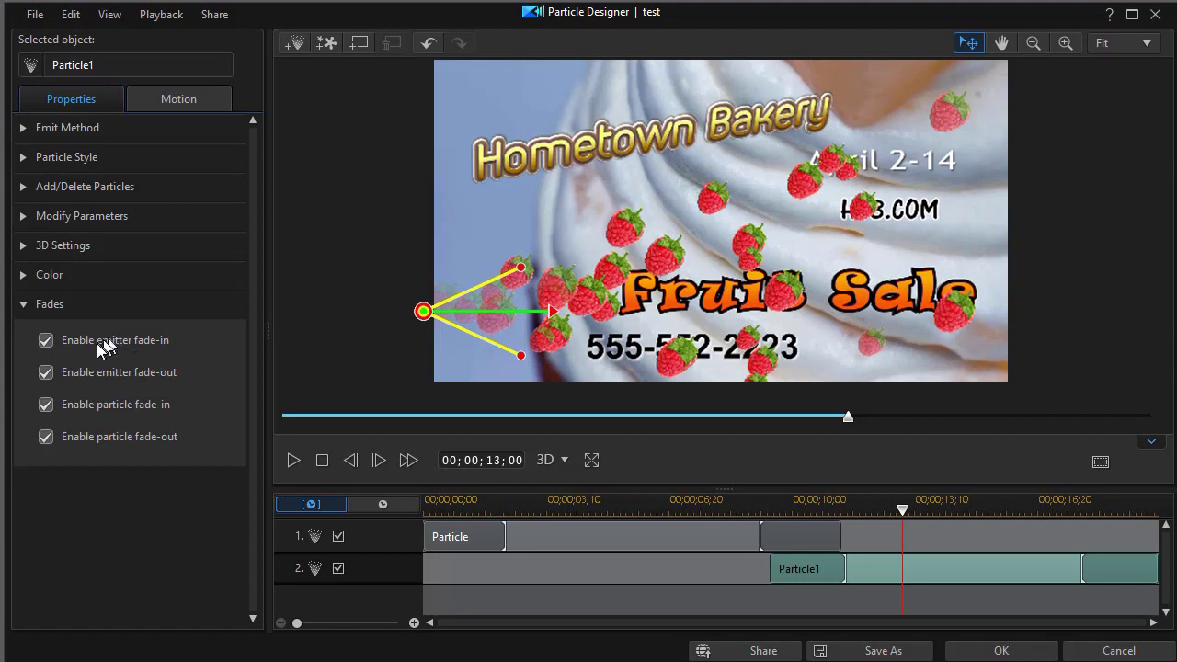
Disable Particle1's emitter fade-in and particle fade-in, then move the playhead to about 05;21
left_click(46, 340)
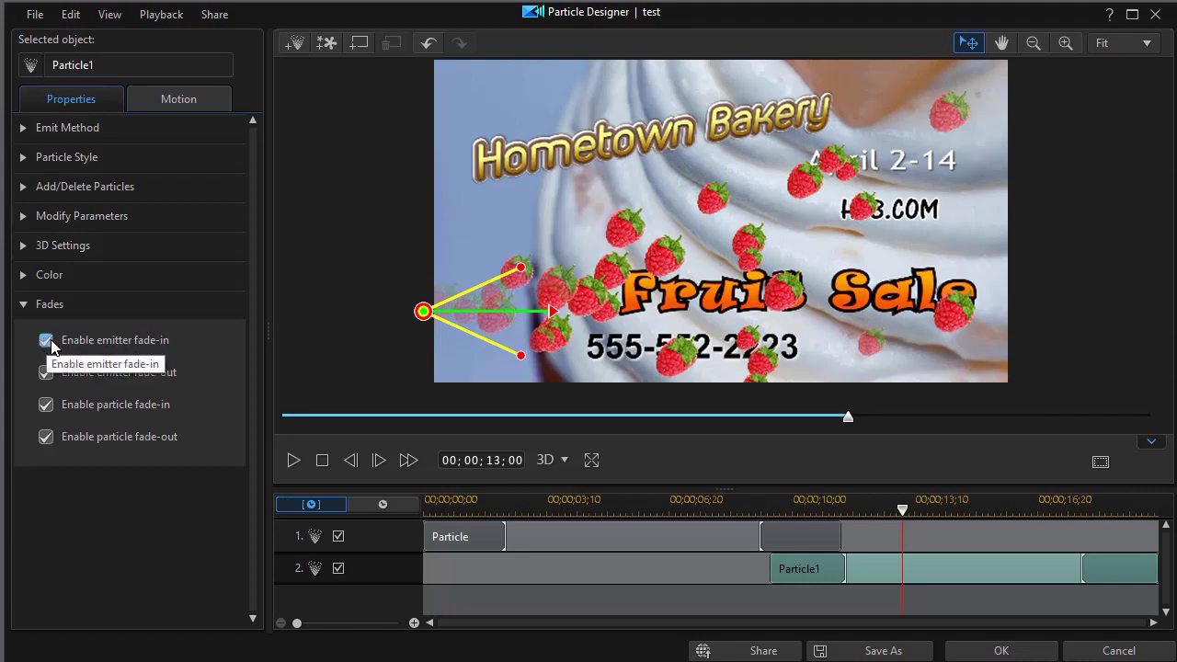
left_click(802, 572)
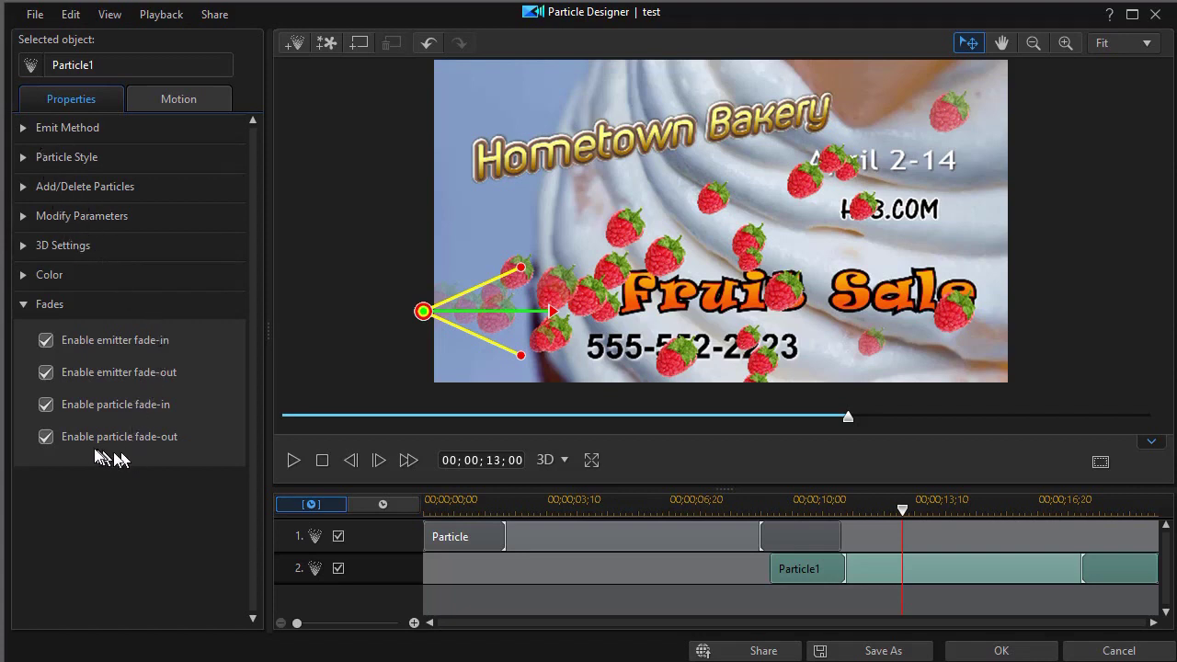
left_click(46, 341)
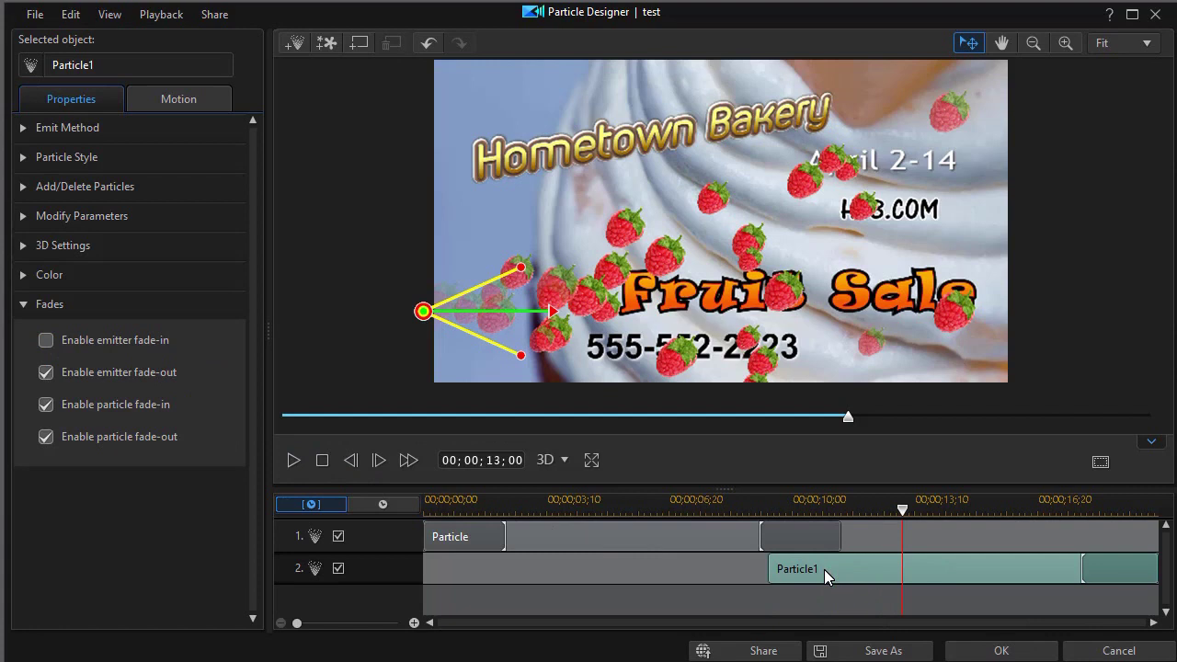
left_click(47, 406)
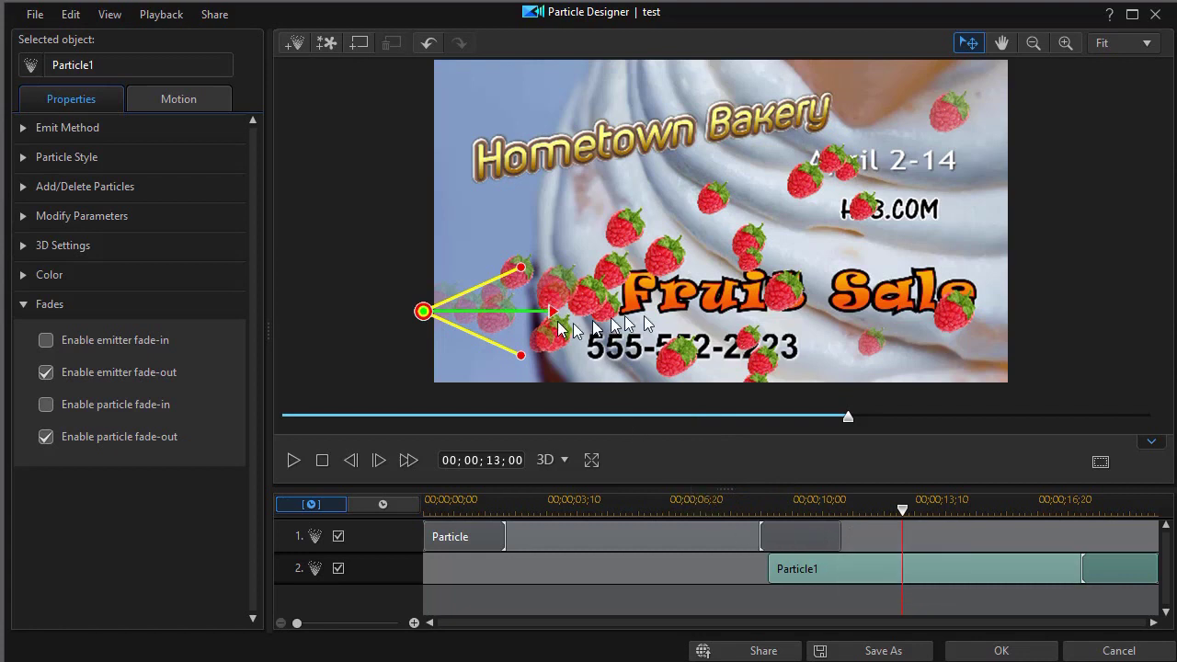
left_click(633, 507)
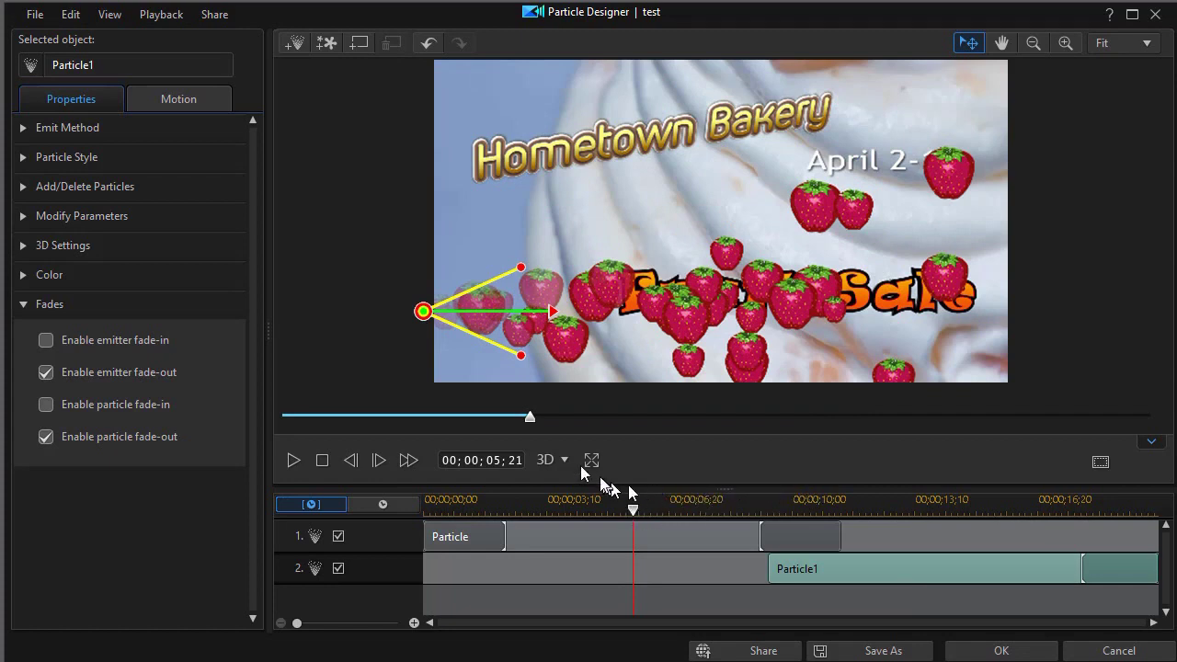
left_click(293, 463)
left_click(294, 461)
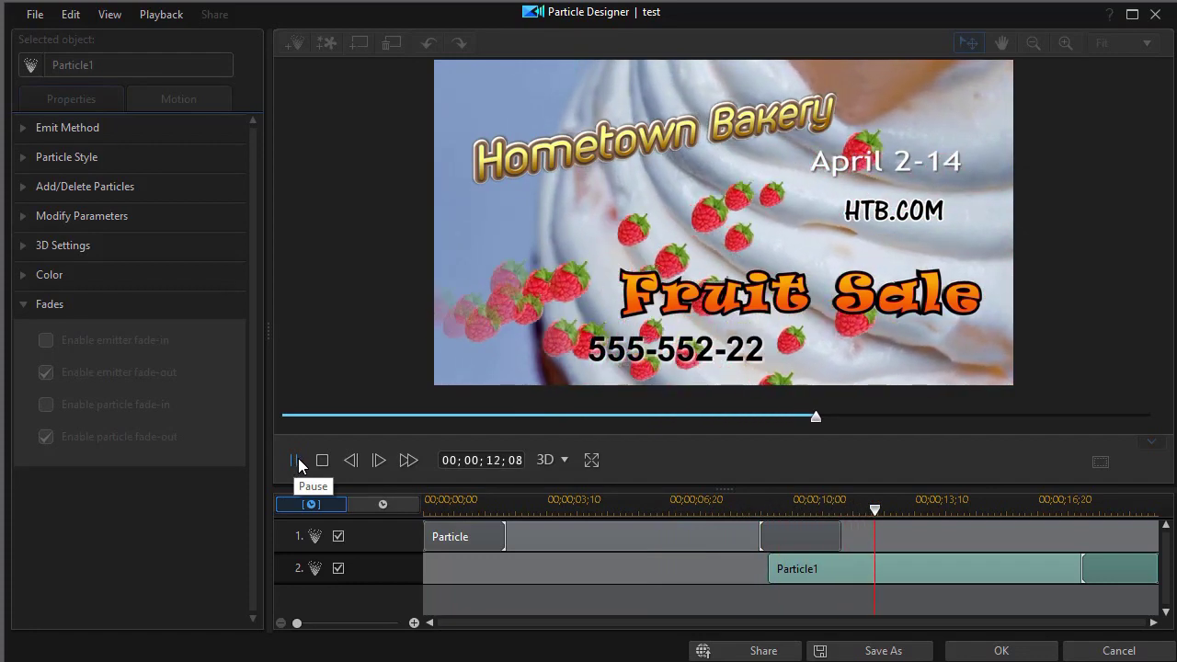
left_click(299, 460)
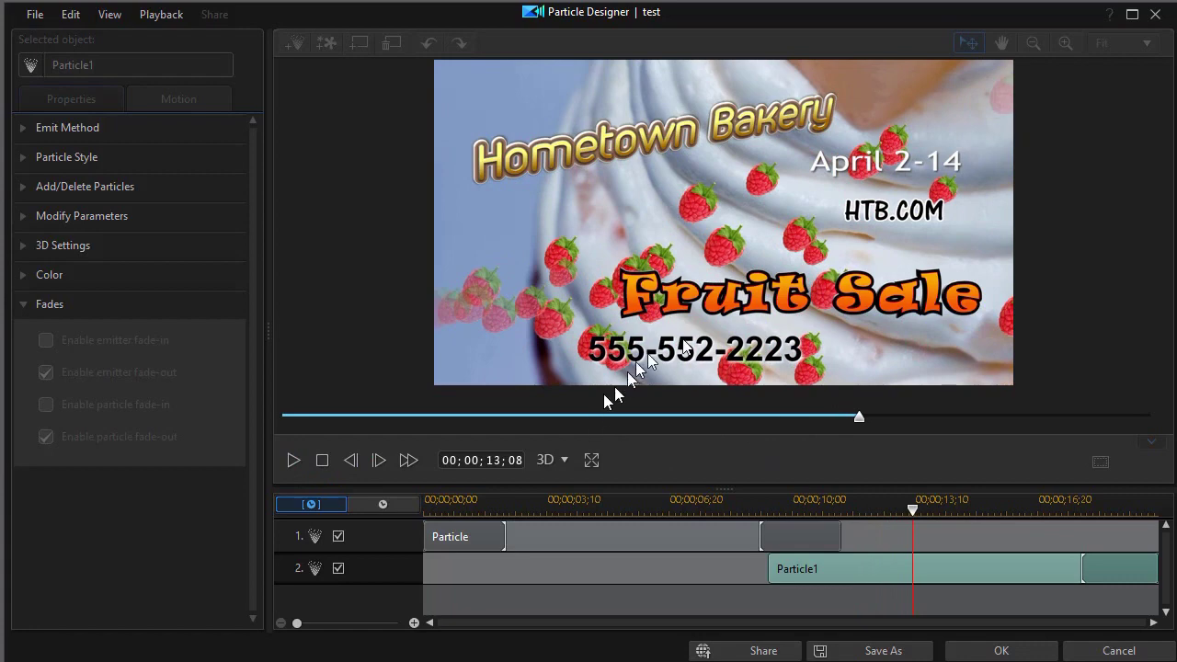
Check frames around 11-13 seconds, then move Particle1's start to 00;00;08;04
left_click(844, 535)
left_click(885, 541)
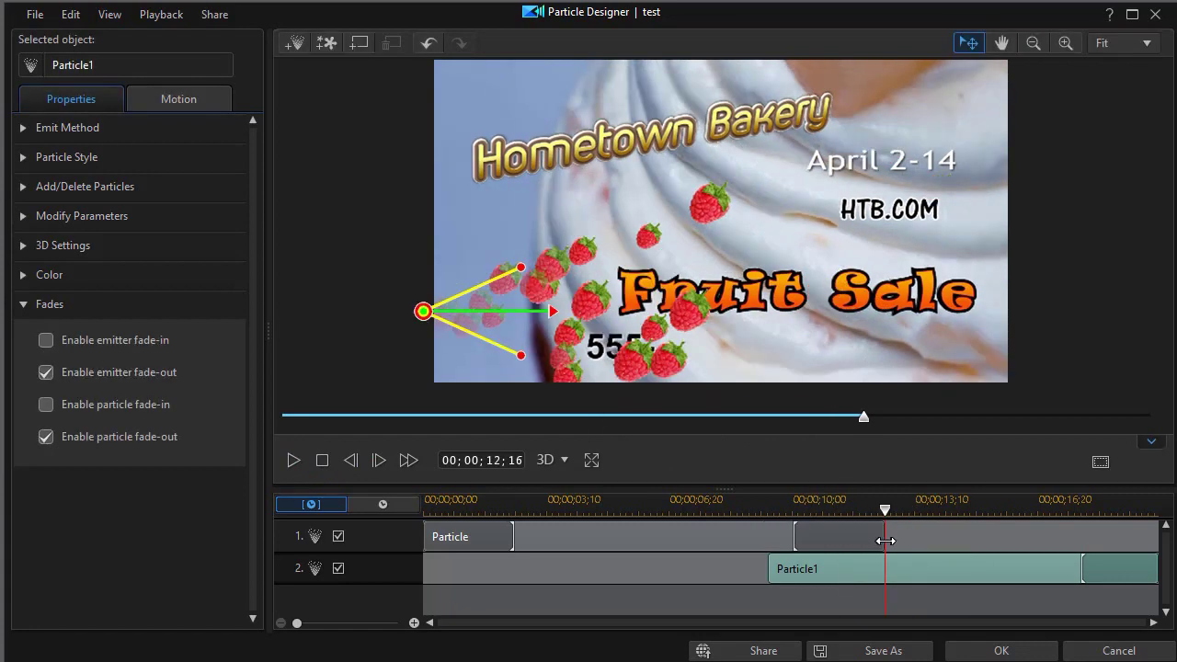
left_click(902, 541)
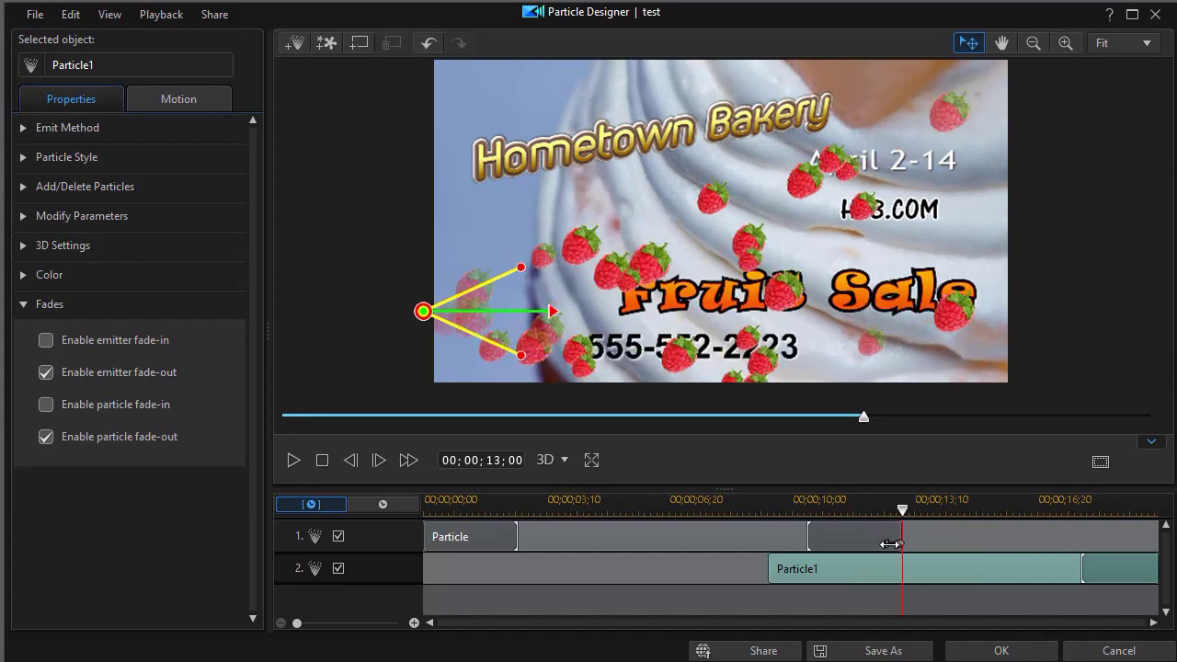
left_click(888, 540)
left_click(894, 541)
left_click(884, 543)
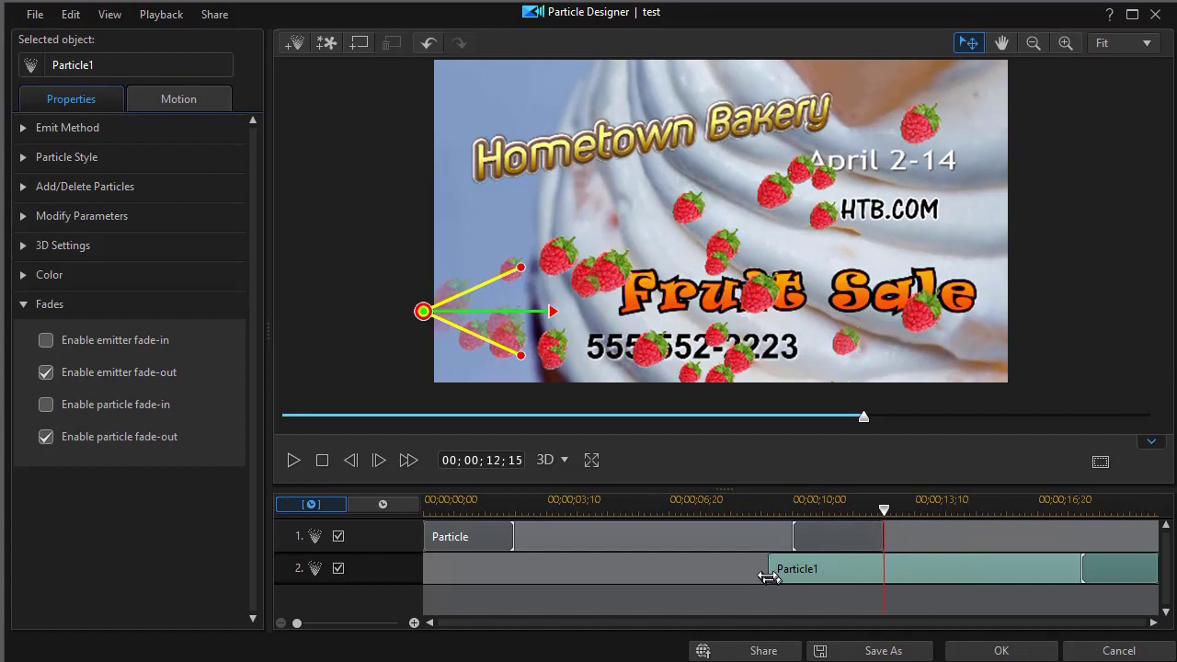
left_click(740, 574)
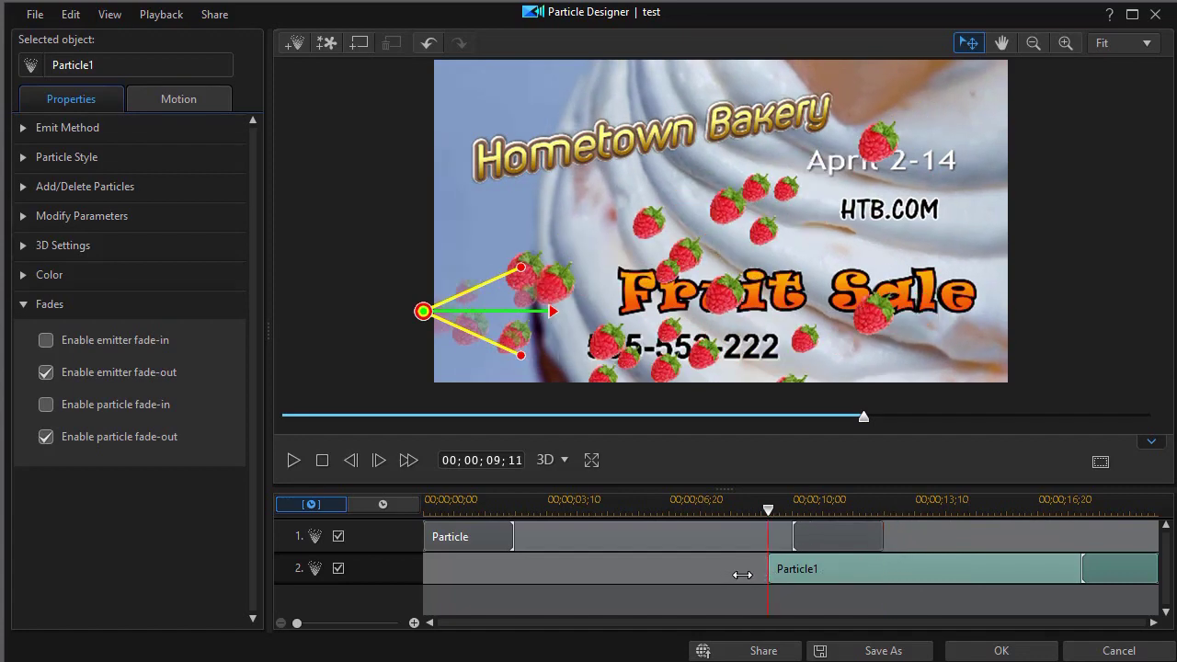
mouse_move(725, 575)
left_mouse_down()
mouse_move(738, 576)
mouse_move(709, 579)
left_mouse_up()
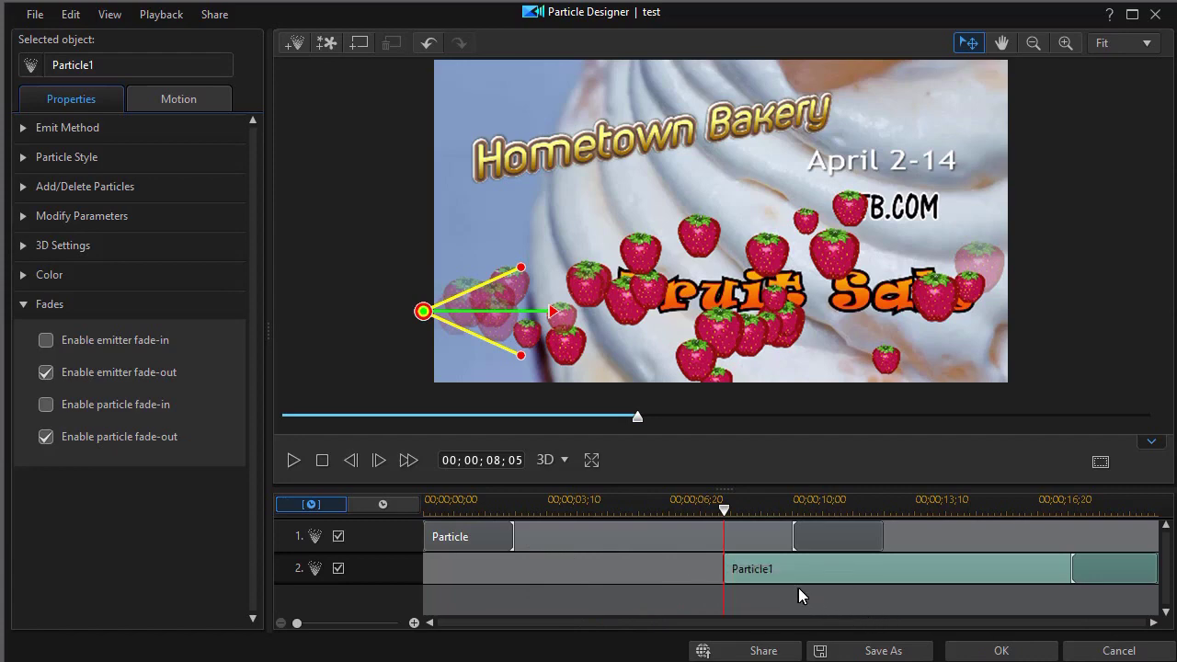
Close Particle Designer with OK, placing the updated test particle clip on track 2 over the ad
left_click(1002, 651)
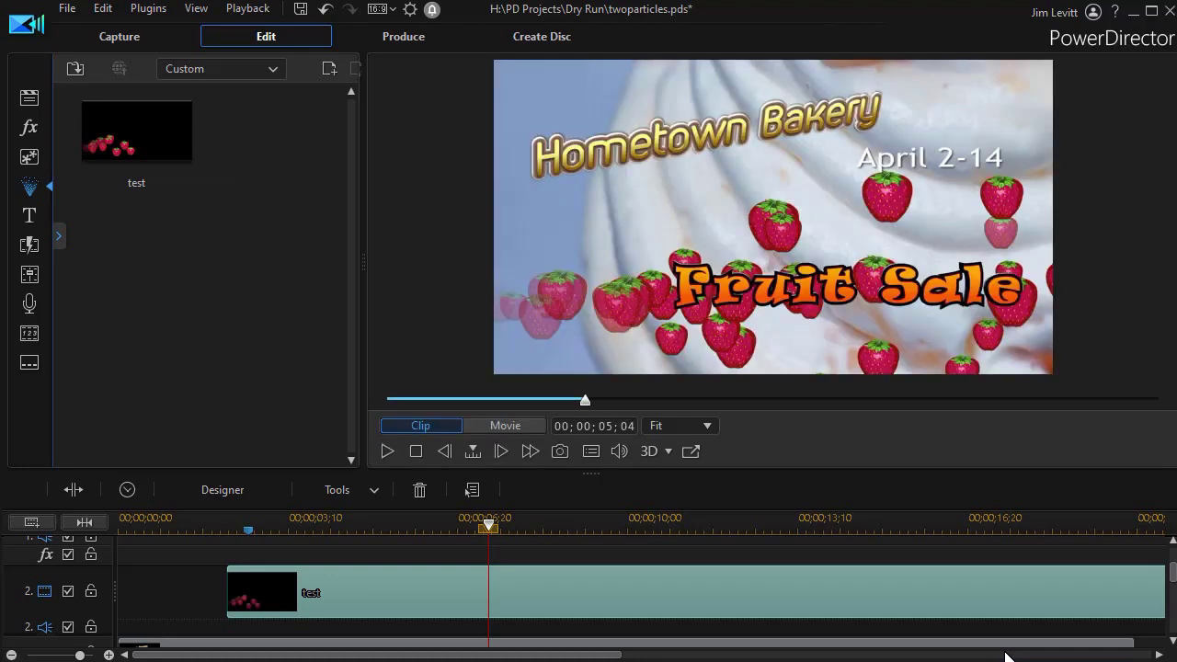